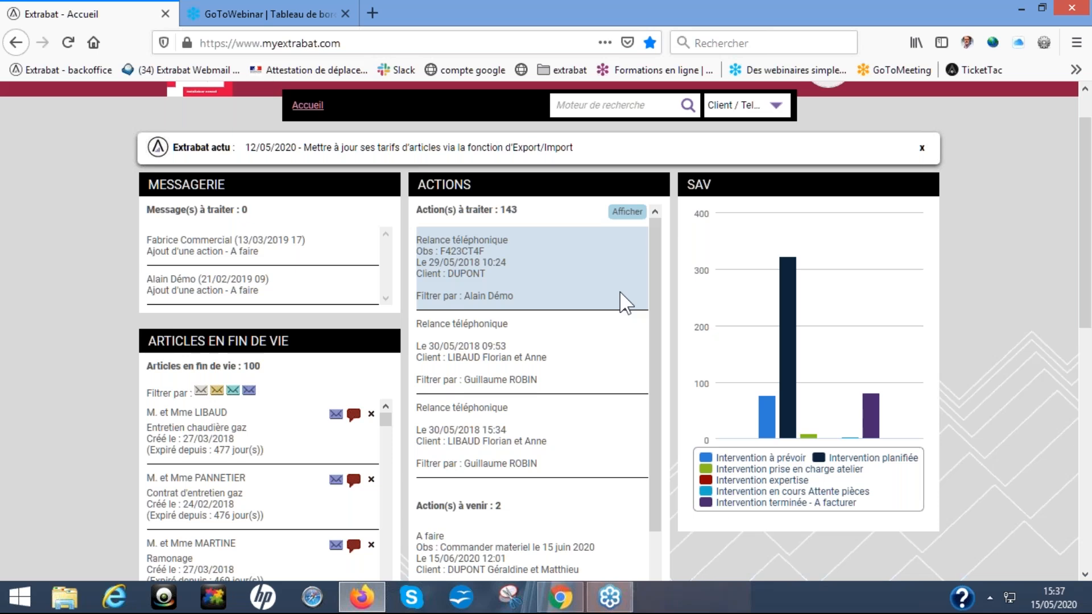
scroll(631, 303, "up", 1)
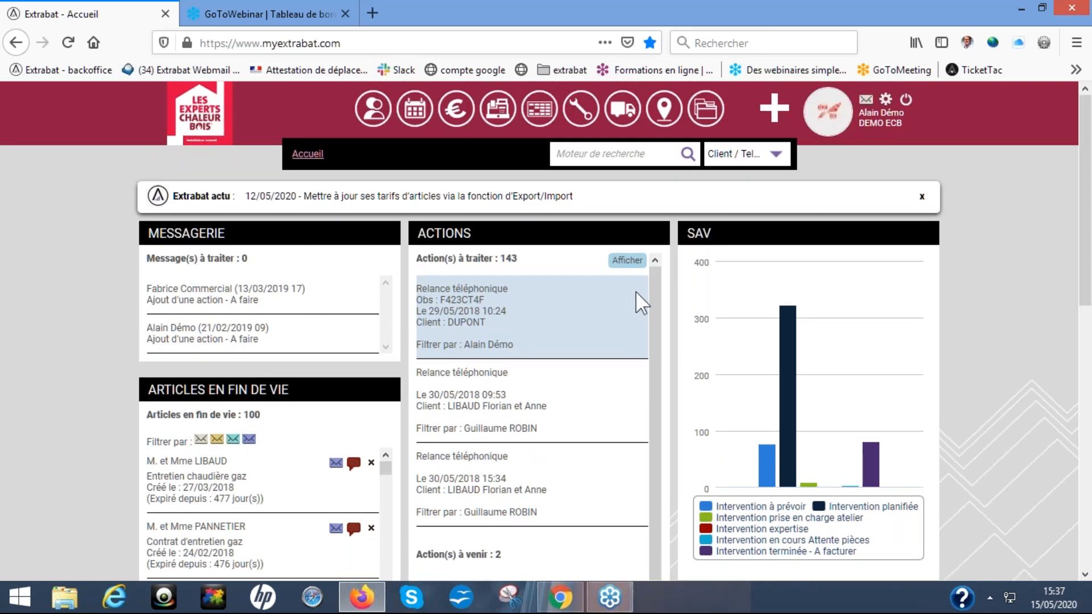
scroll(647, 278, "down", 1)
scroll(647, 279, "up", 1)
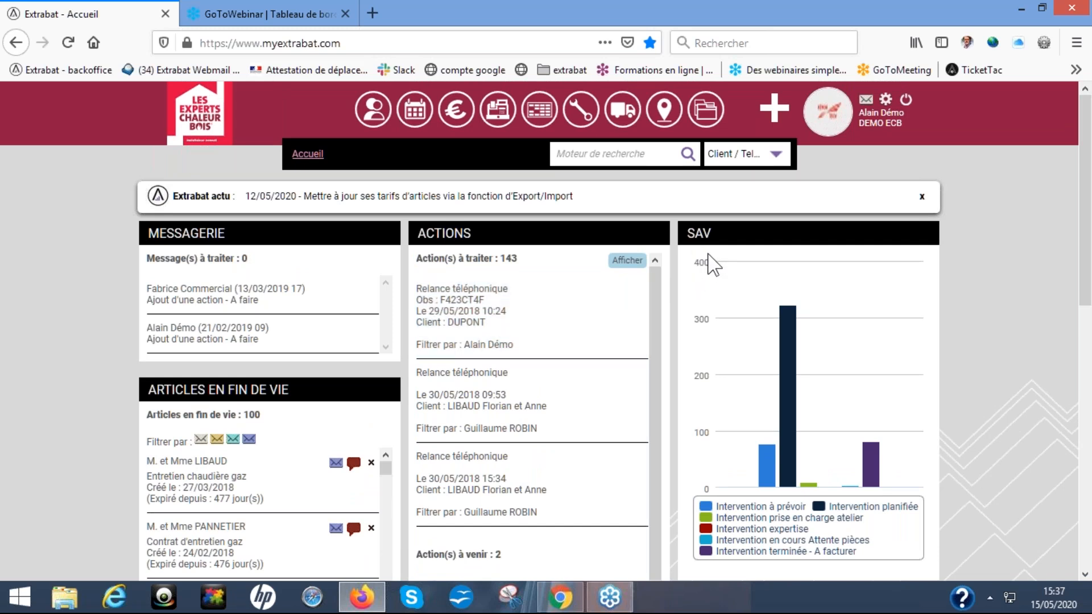
Open the list of SAV categories (Rubriques SAV) from the SAV section of the application settings.
left_click(769, 114)
left_click(691, 170)
scroll(512, 291, "down", 2)
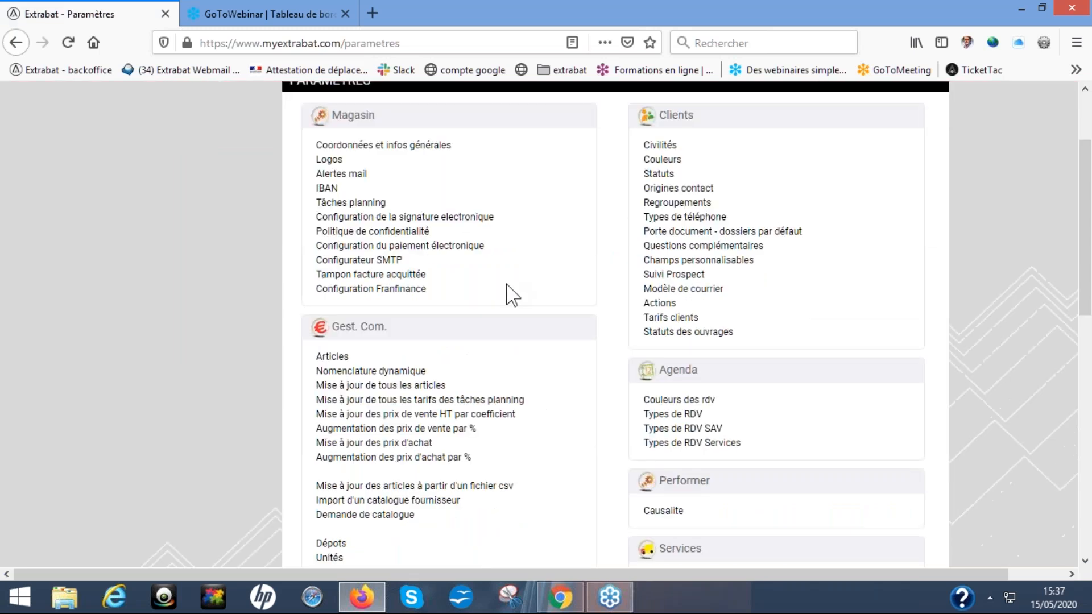
scroll(506, 285, "down", 10)
left_click_drag(335, 446, 367, 455)
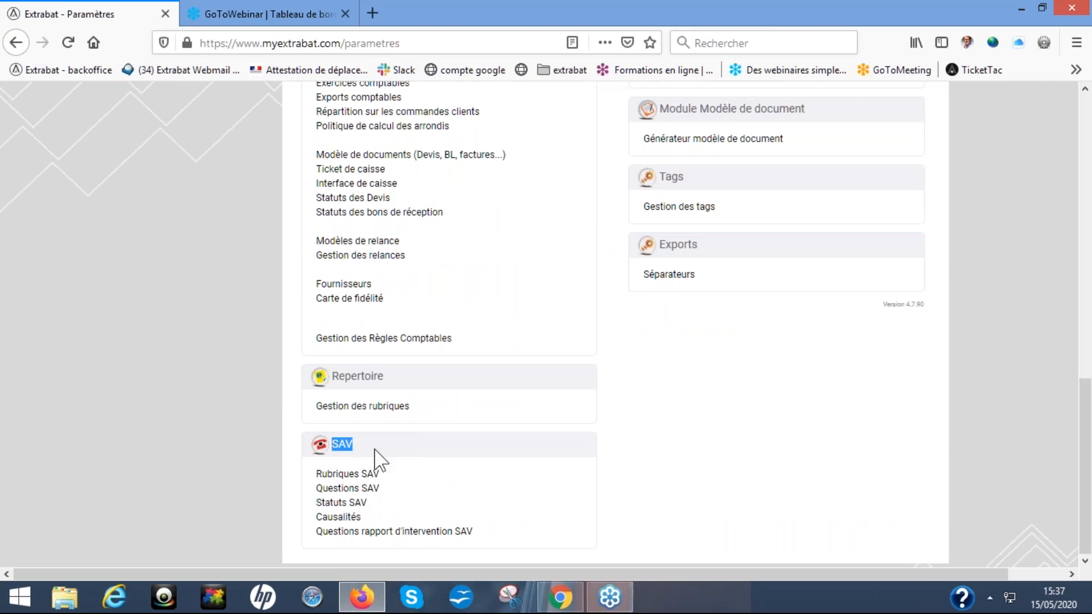
left_click(355, 478)
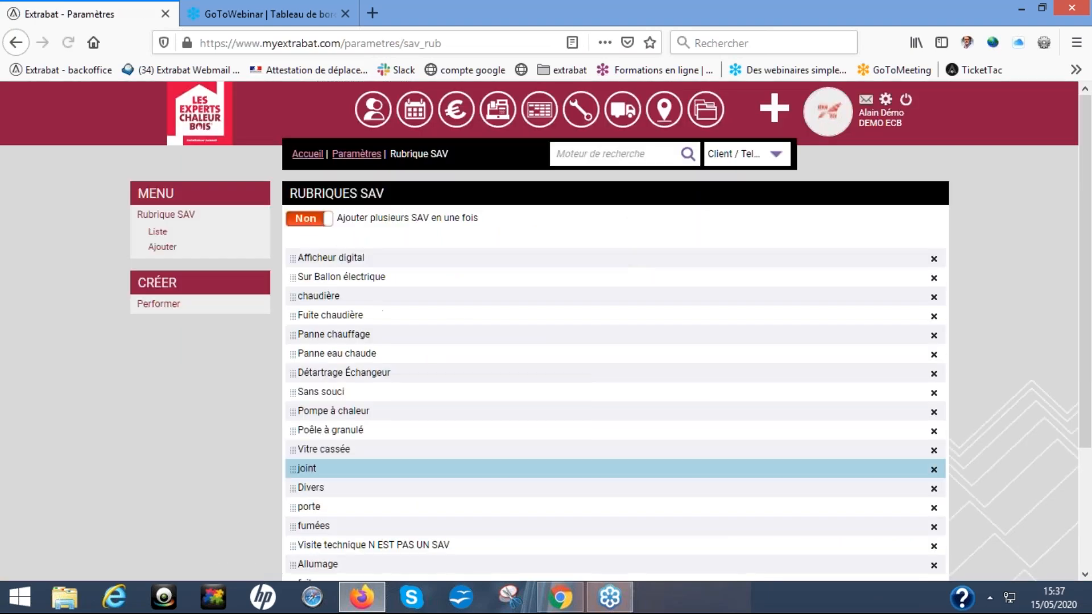
View the form for adding an SAV category, then return to the category list without entering anything.
left_click(156, 246)
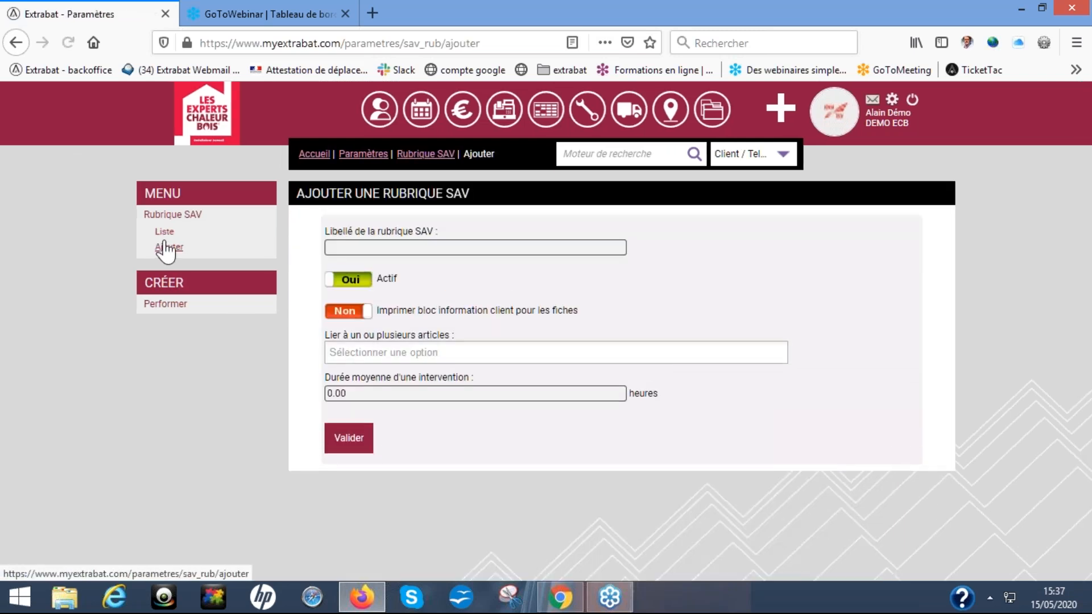
left_click(390, 244)
left_click(165, 234)
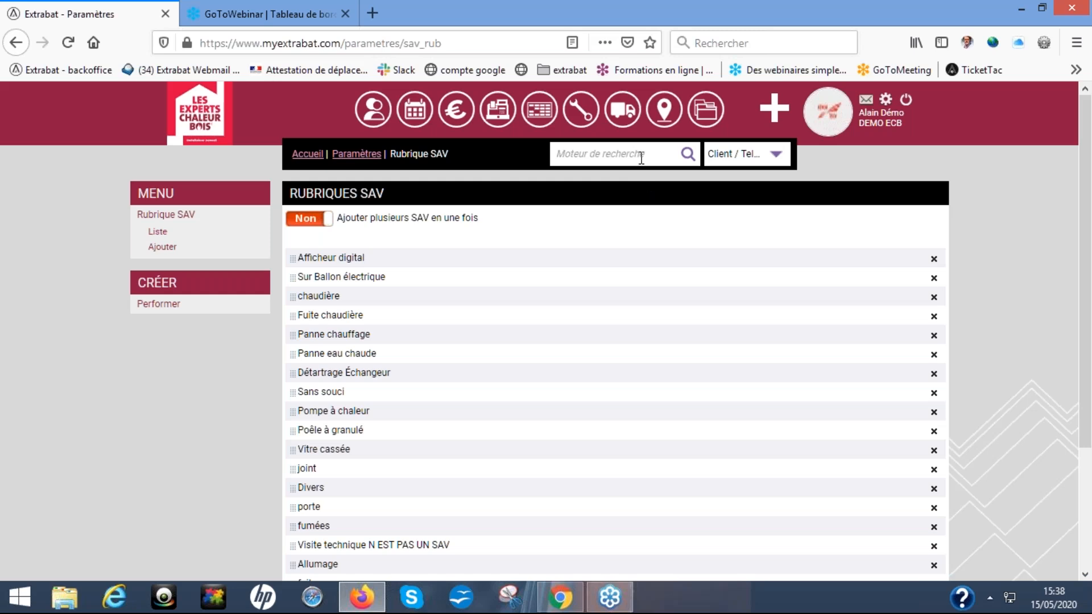
Open the list of SAV statuses (Statuts SAV) from the application settings.
left_click(776, 116)
left_click(688, 169)
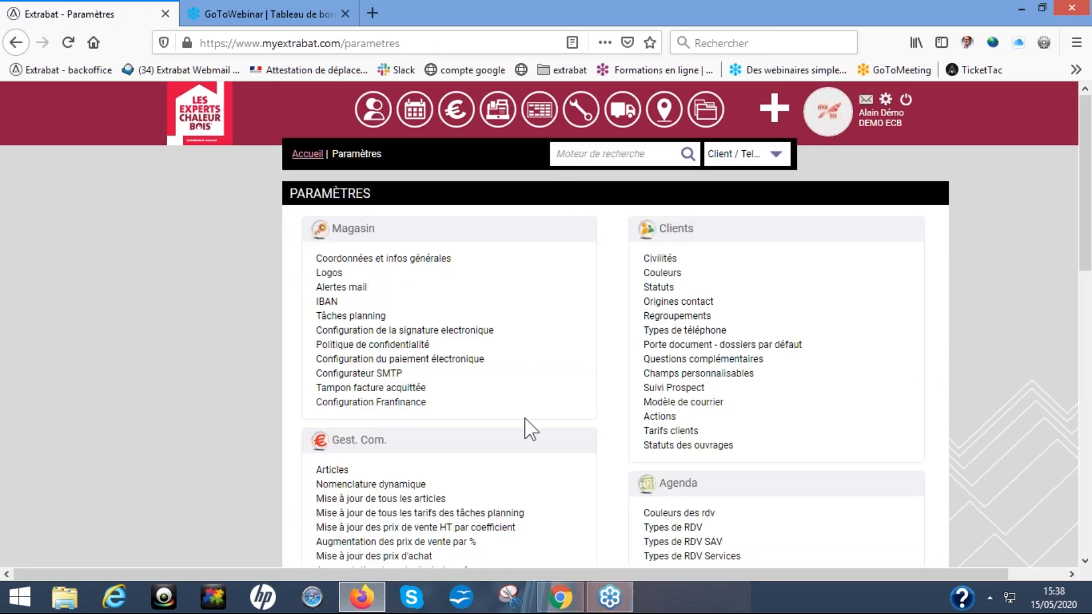
scroll(529, 429, "down", 12)
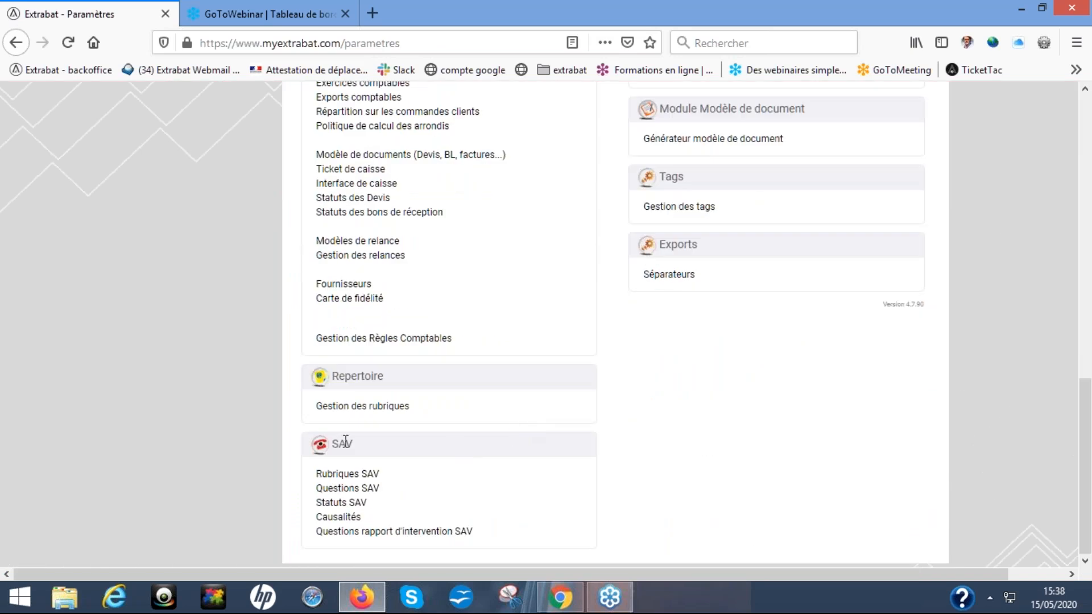
left_click(327, 503)
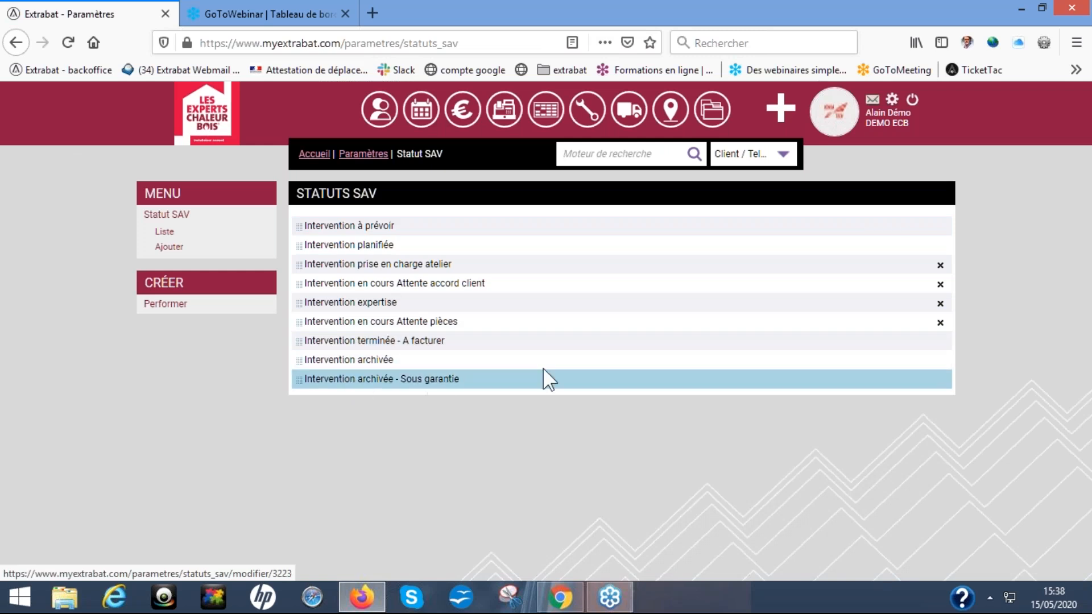
Open the "Intervention à prévoir" status and examine its "Afficher dans la géolocalisation" option.
left_click(376, 230)
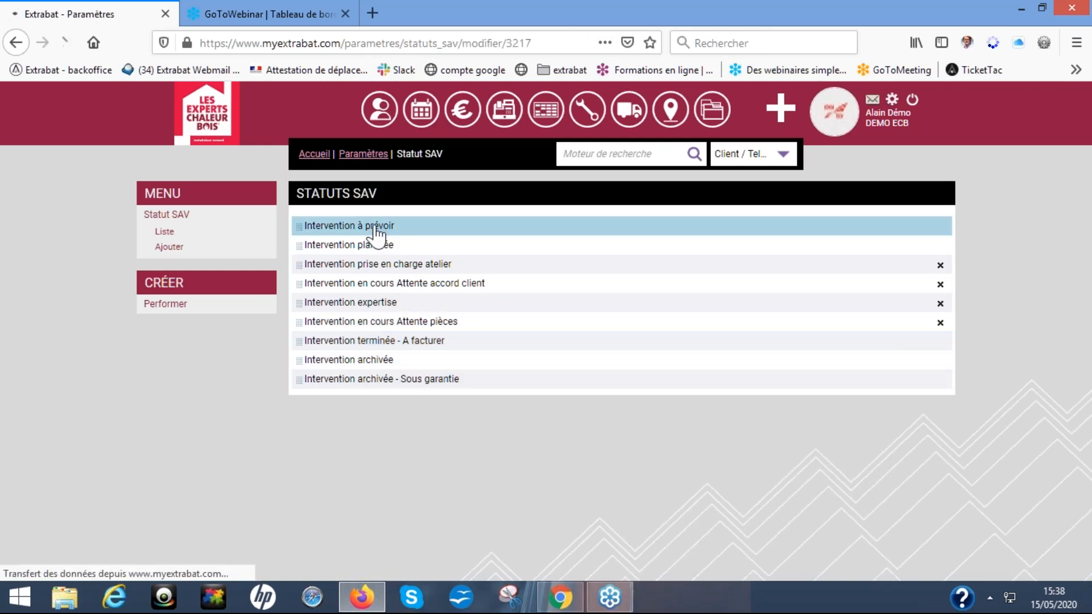
left_click_drag(389, 291, 512, 291)
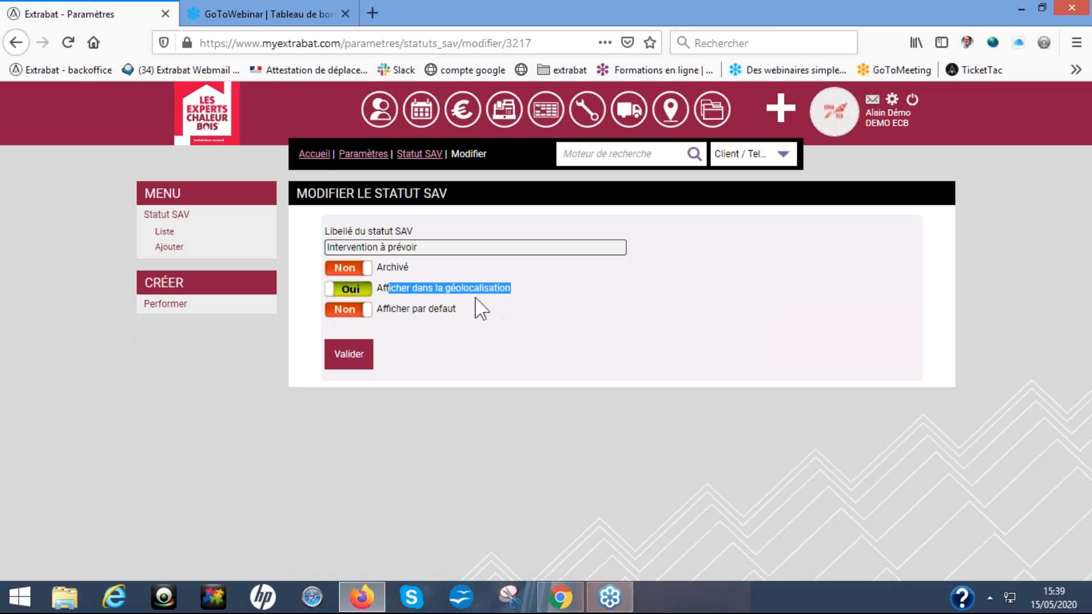
triple_click(434, 288)
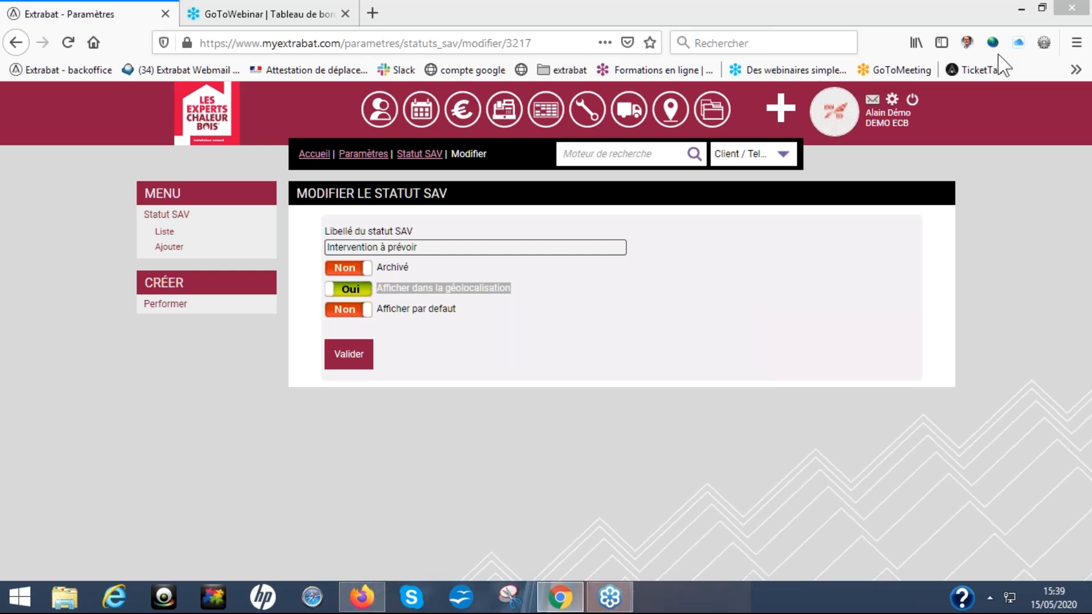
Switch to the geolocation page in Chrome, examine the SAV marker legend and two map markers, and return to the status form in Firefox.
key("alt+Tab")
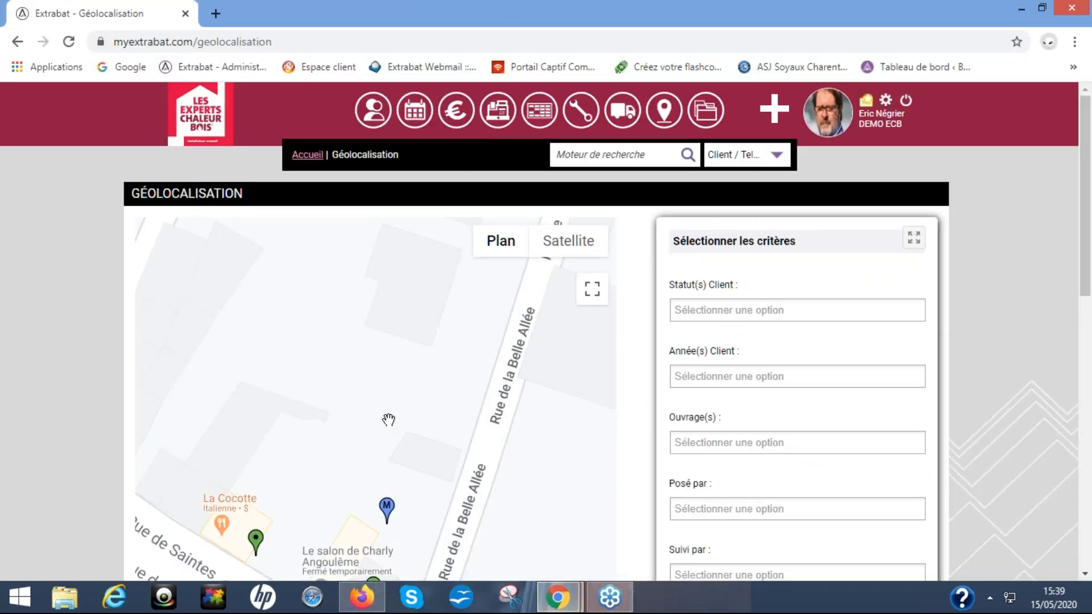
left_click_drag(1088, 268, 1050, 537)
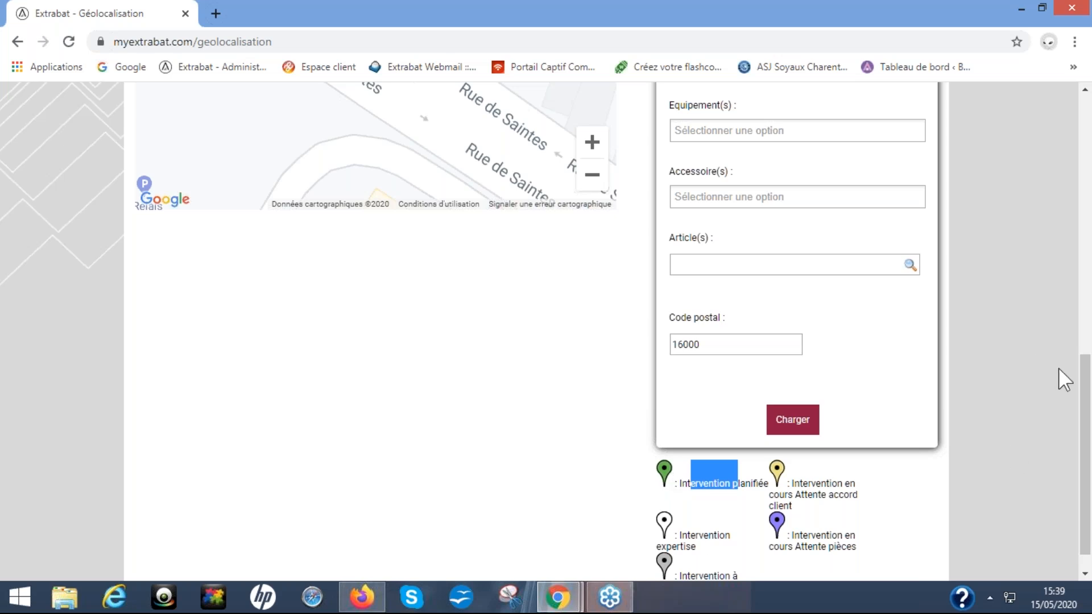
left_click_drag(1084, 408, 1076, 282)
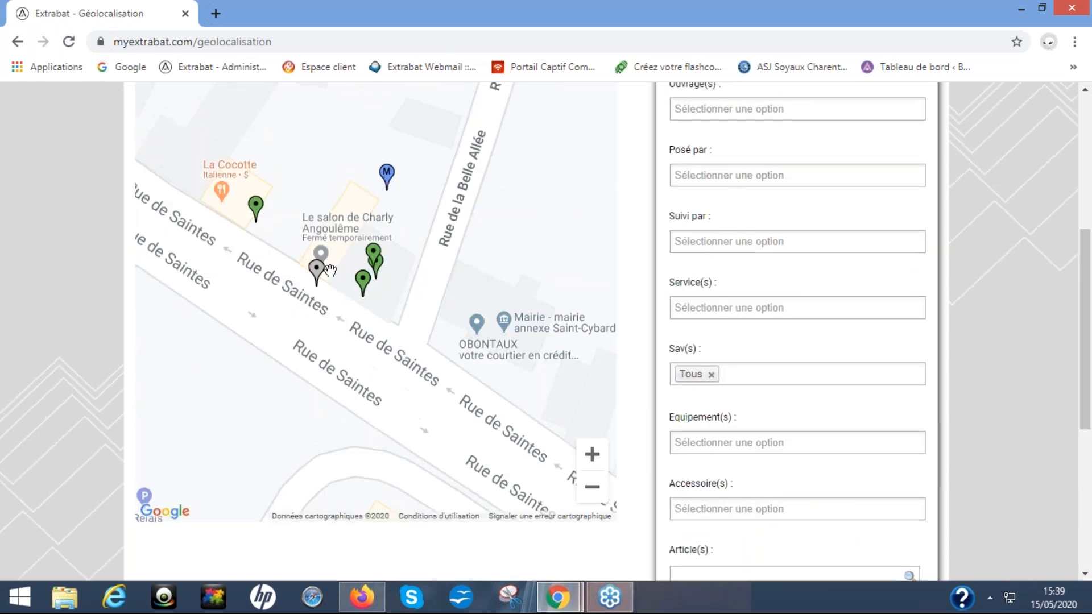
left_click(318, 273)
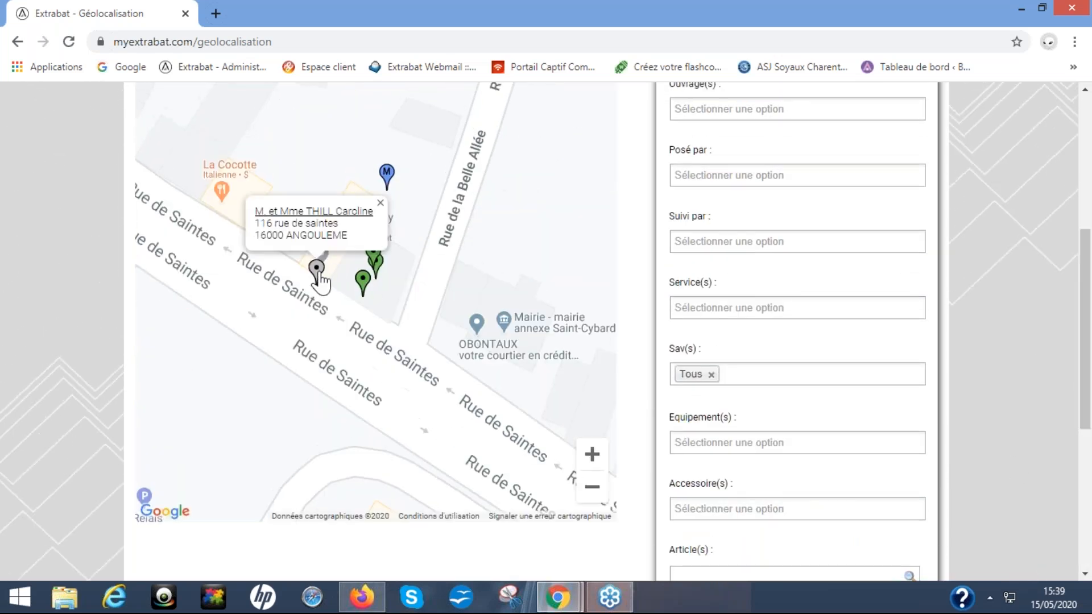
left_click(364, 281)
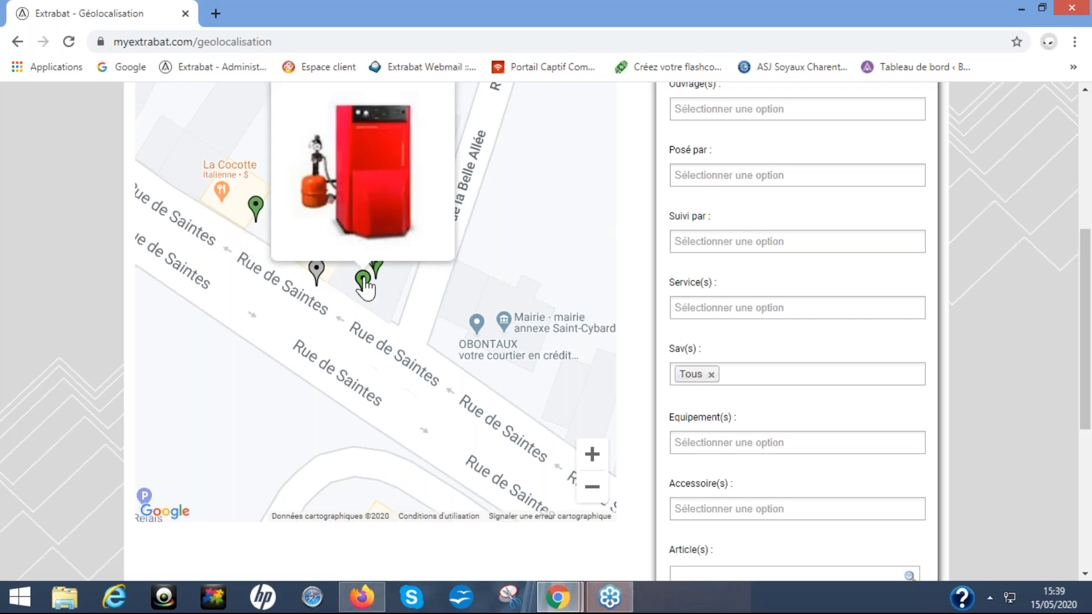
left_click(1072, 9)
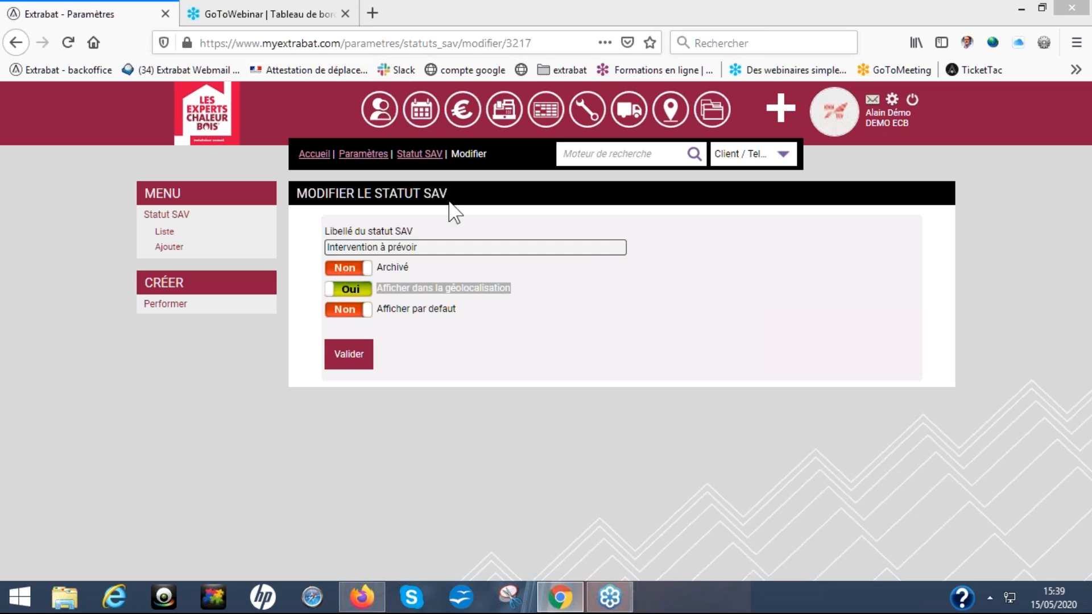
Open the list of SAV questions (Questions SAV) from the application settings.
left_click(784, 111)
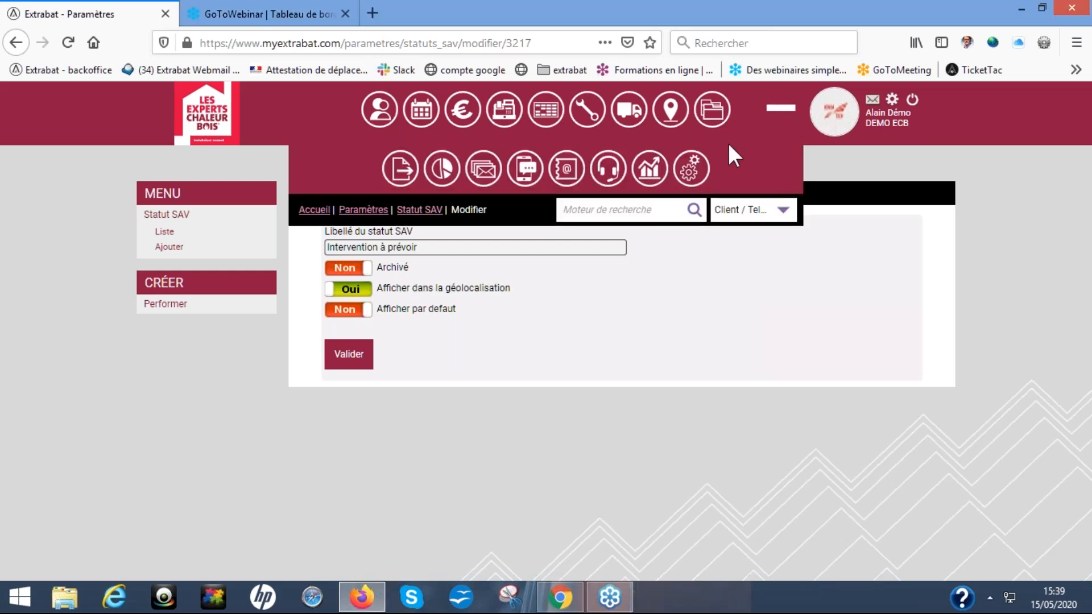
left_click(699, 169)
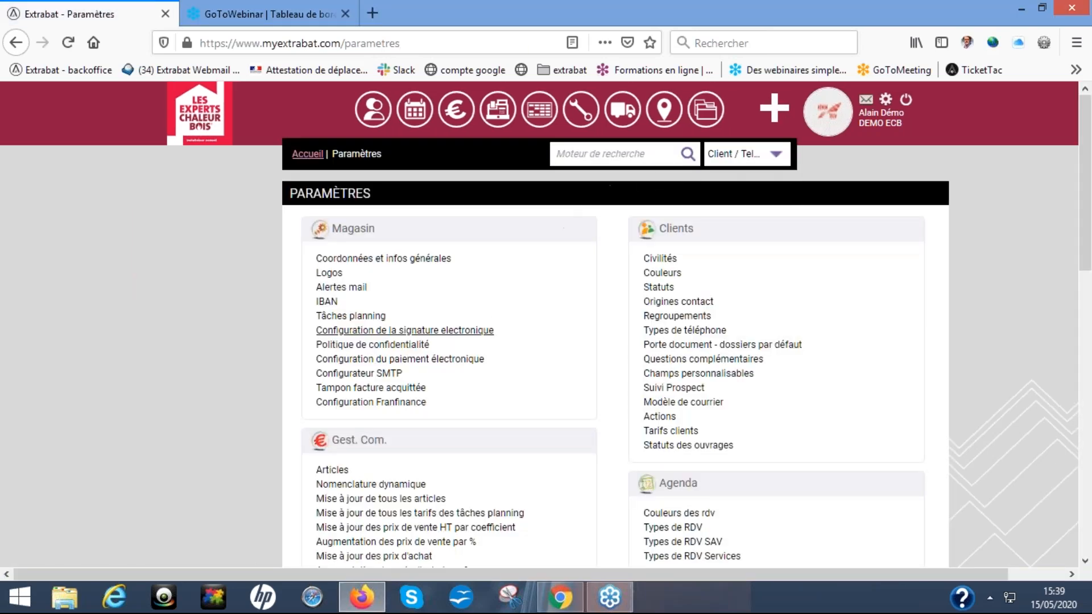
scroll(449, 312, "down", 12)
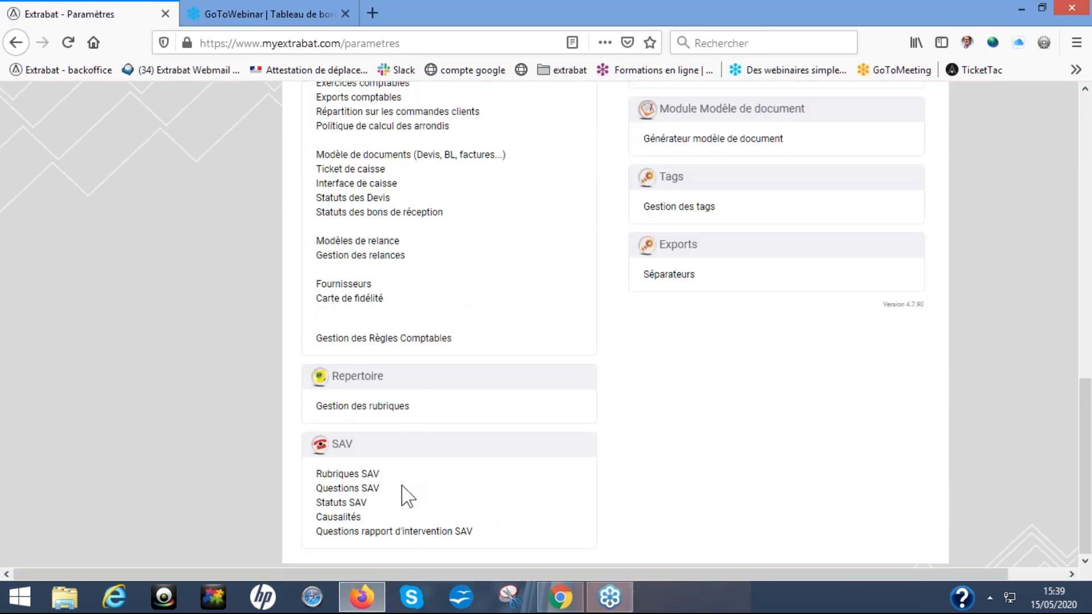
left_click_drag(397, 488, 291, 484)
left_click(291, 484)
left_click(350, 489)
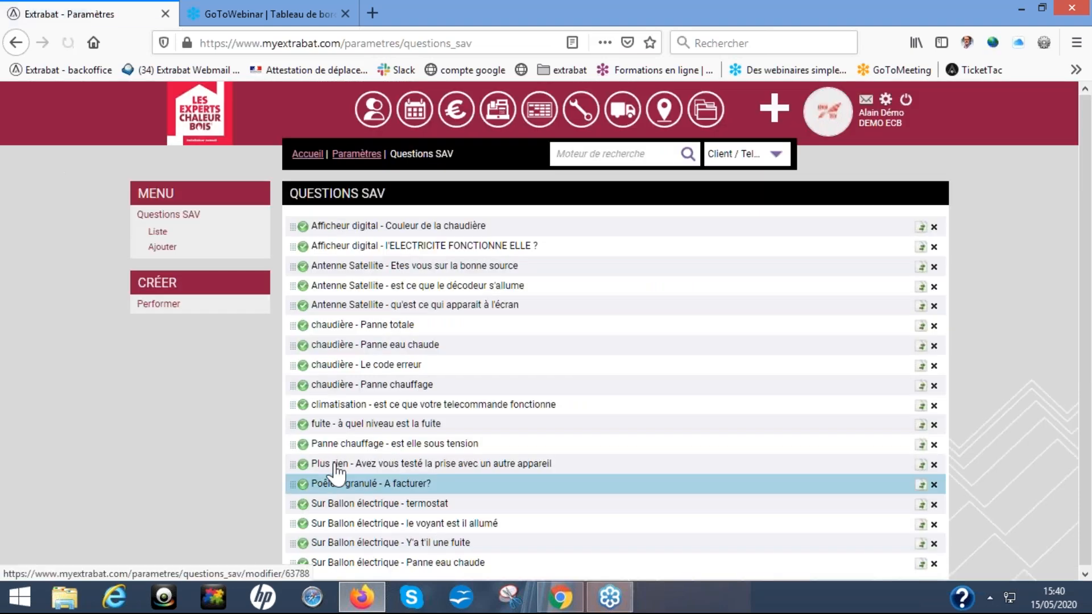
Examine the SAV categories offered in the new question form, then return to the question list.
left_click(171, 247)
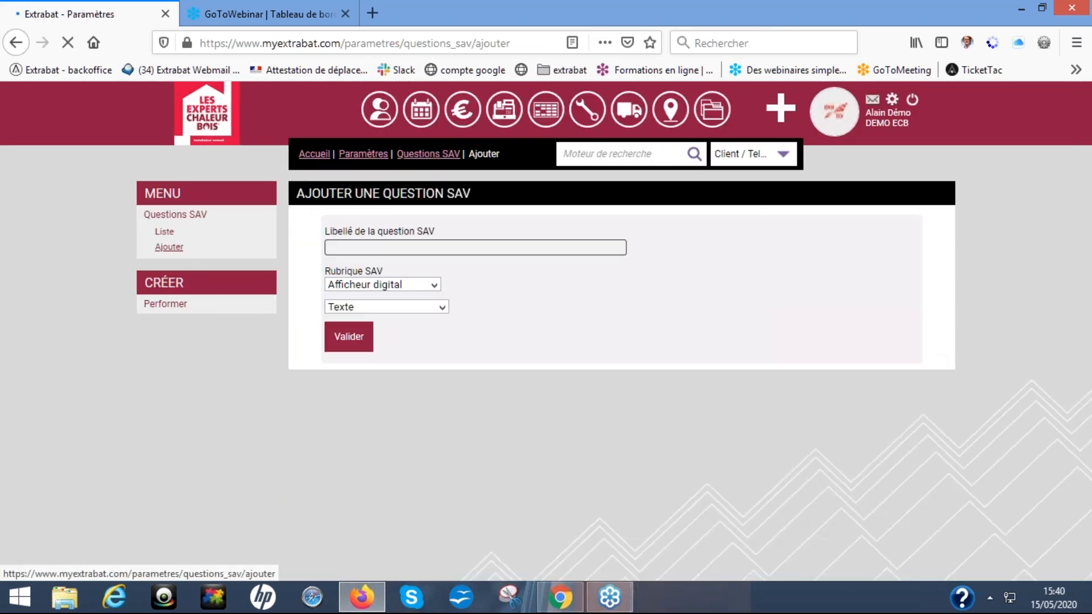
left_click(390, 285)
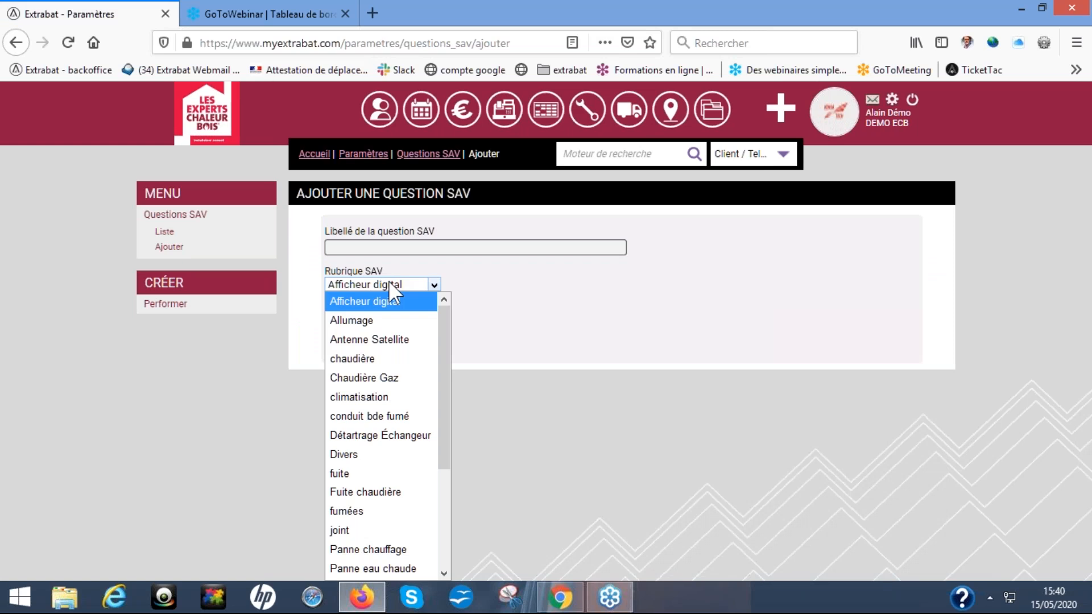
left_click(389, 284)
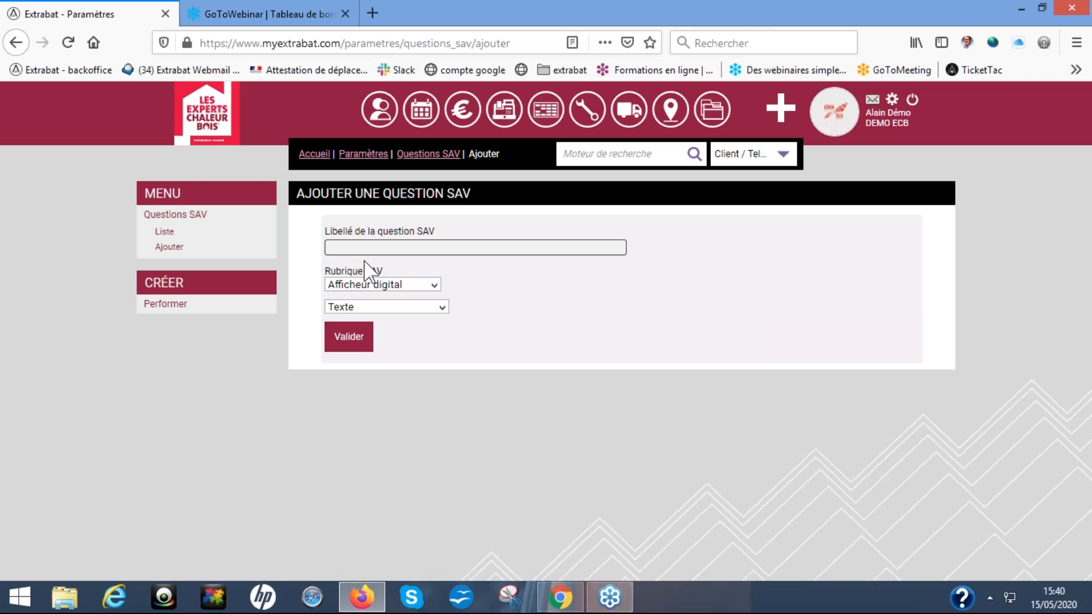
left_click(165, 232)
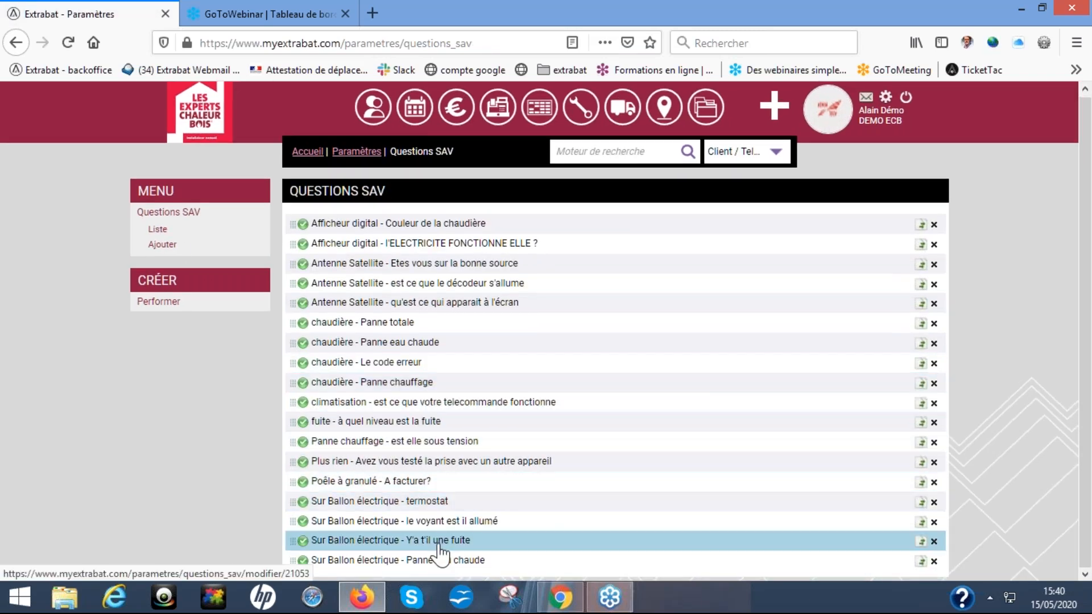
Fill in a new SAV question labelled CODE ERREUR for the Pompe à chaleur category and review the available answer types.
left_click(162, 246)
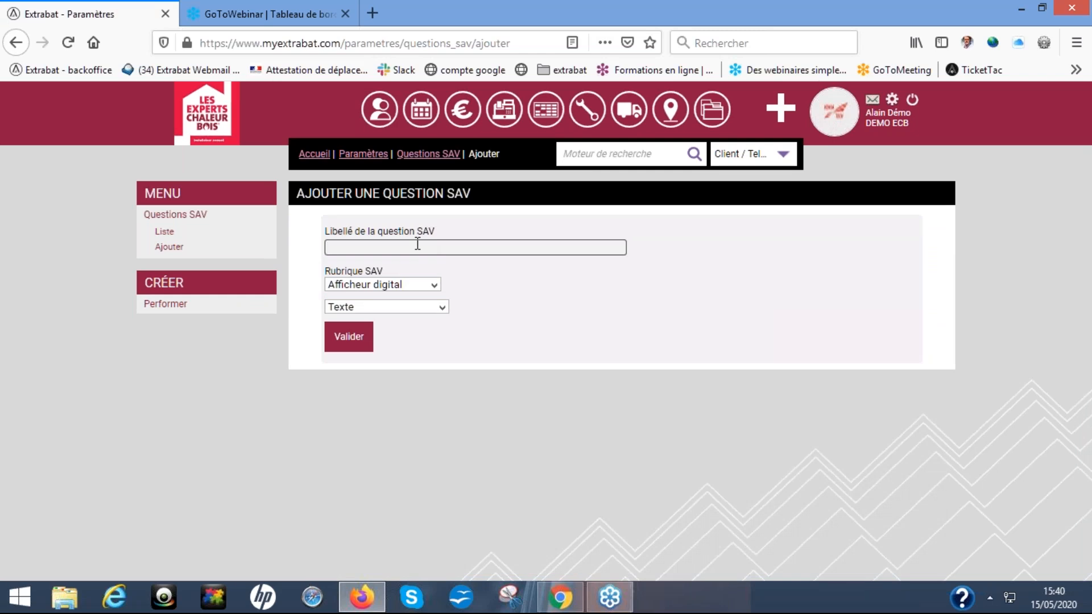
type("CODE ERREU")
left_click(395, 286)
left_click_drag(448, 350, 444, 449)
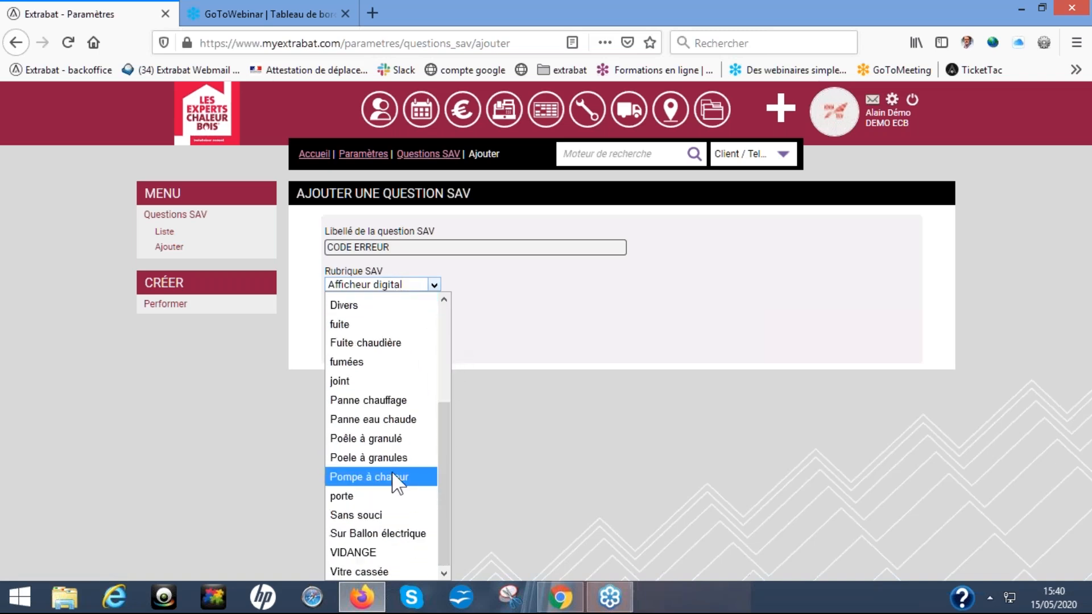
left_click(418, 476)
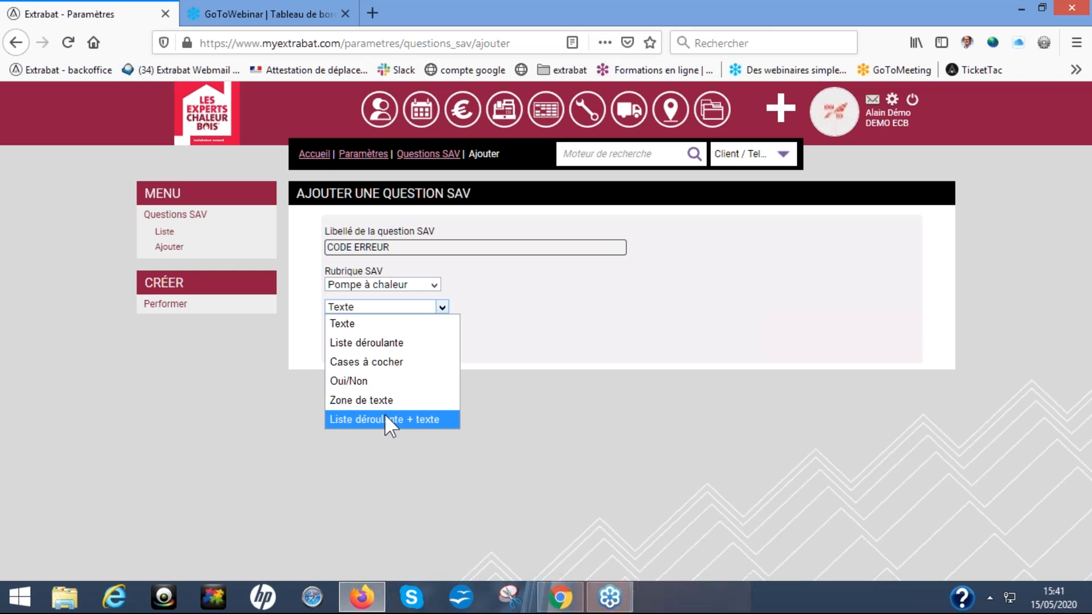
left_click(595, 487)
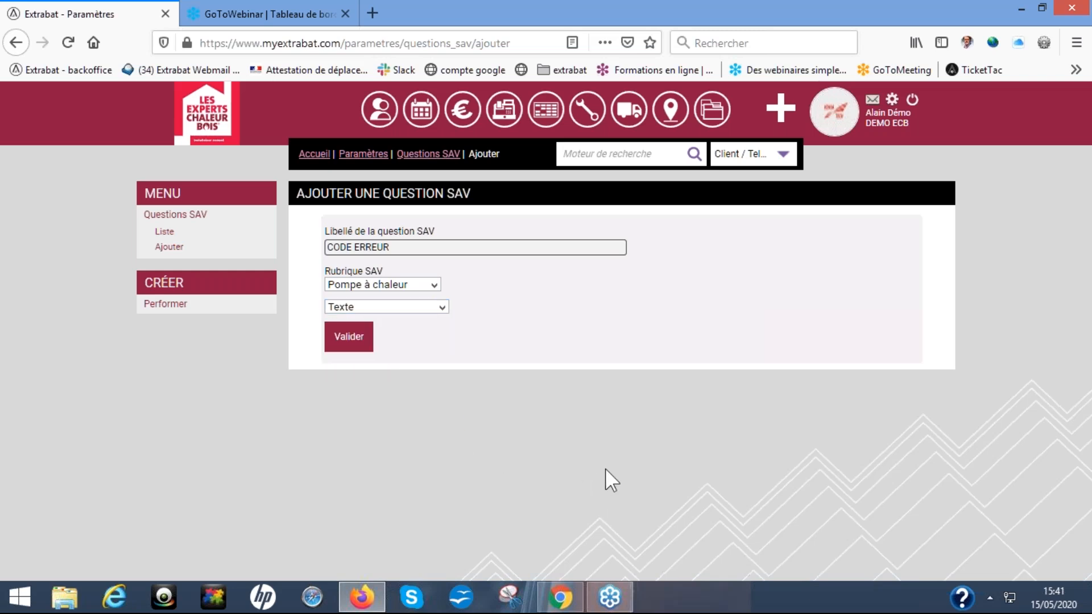
Open the list of SAV intervention report questions (Questions rapport d'intervention SAV) from the application settings.
left_click(781, 108)
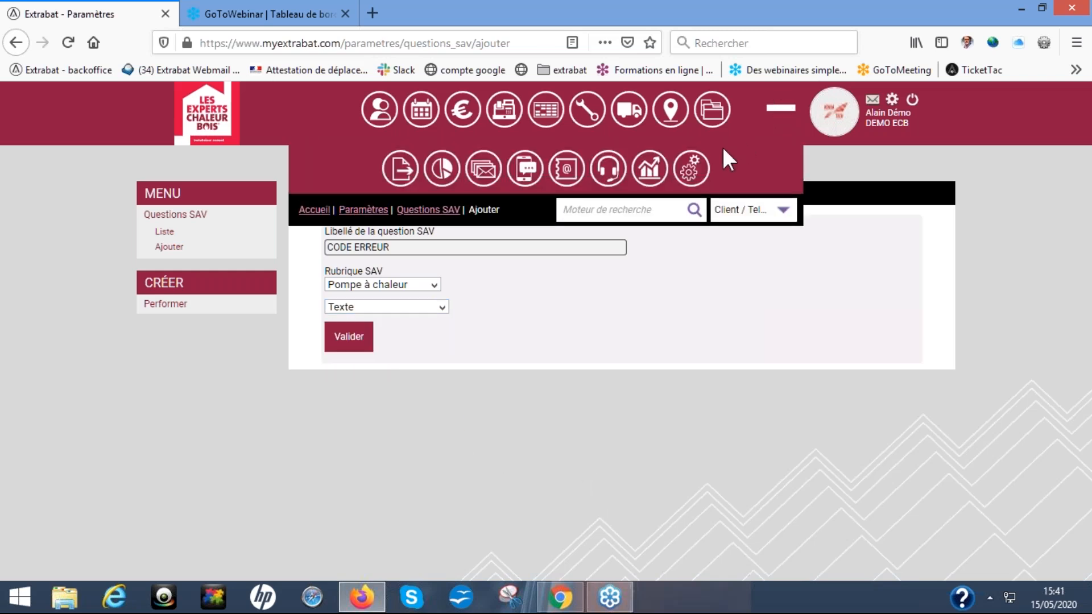
left_click(691, 169)
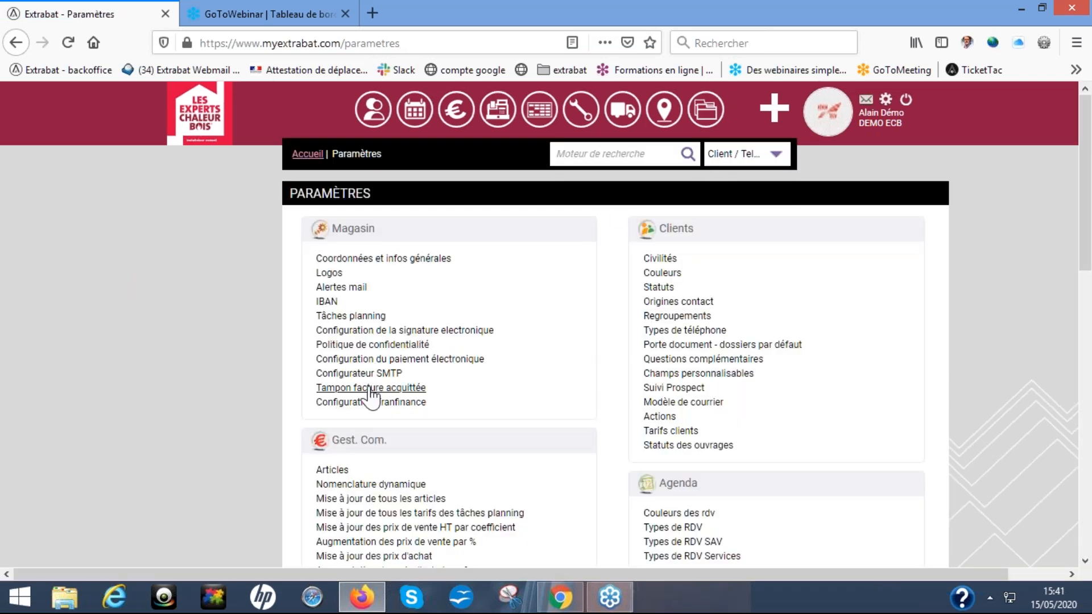
scroll(418, 435, "down", 10)
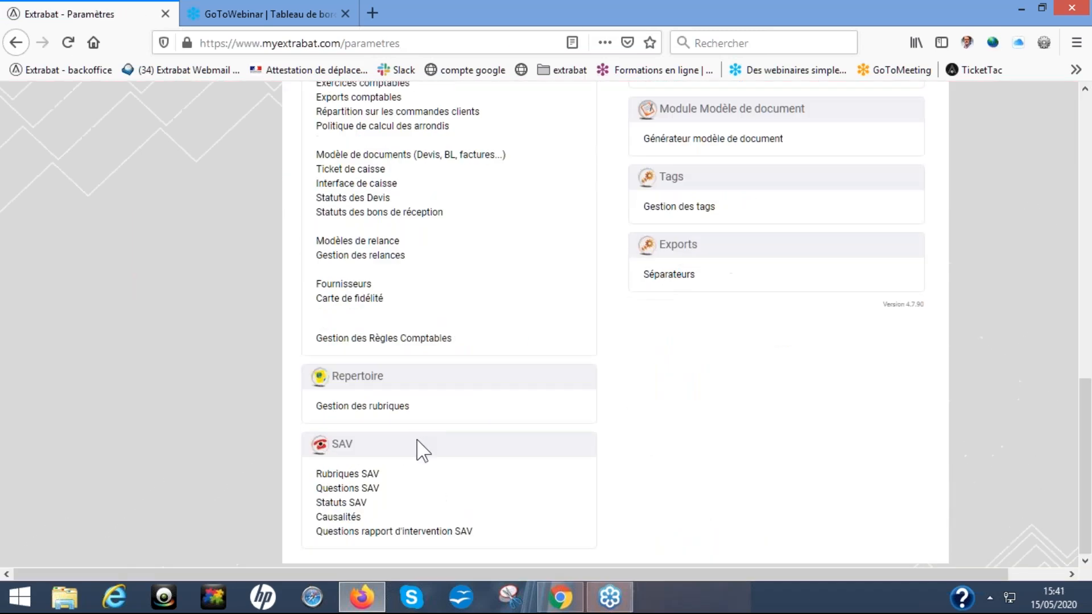
left_click(397, 534)
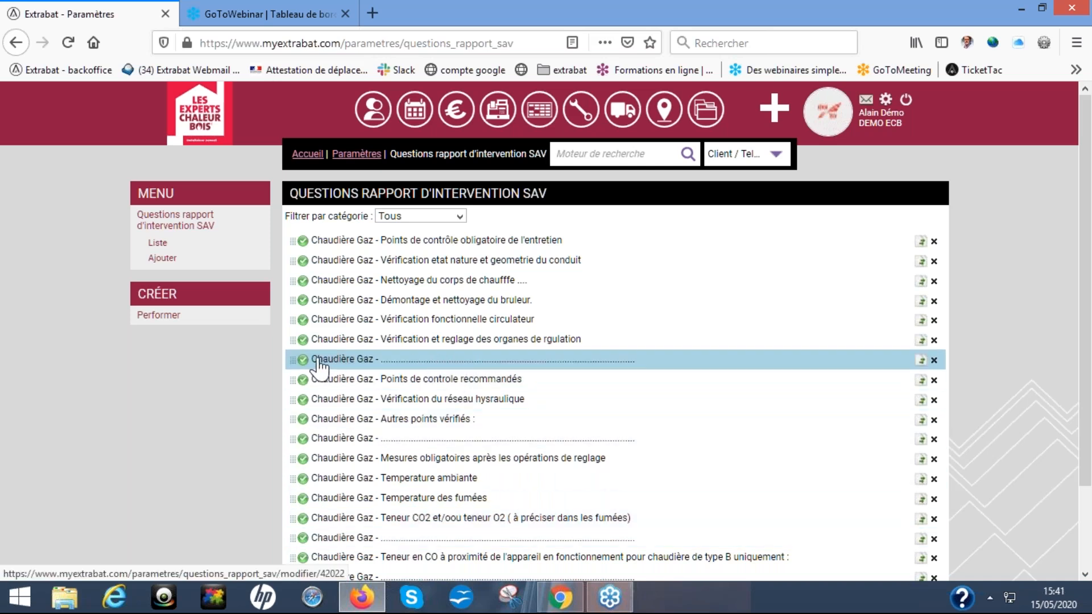
Look through the intervention report questions defined for the Chaudière Gaz and Poêle à granulé categories.
left_click_drag(313, 360, 387, 364)
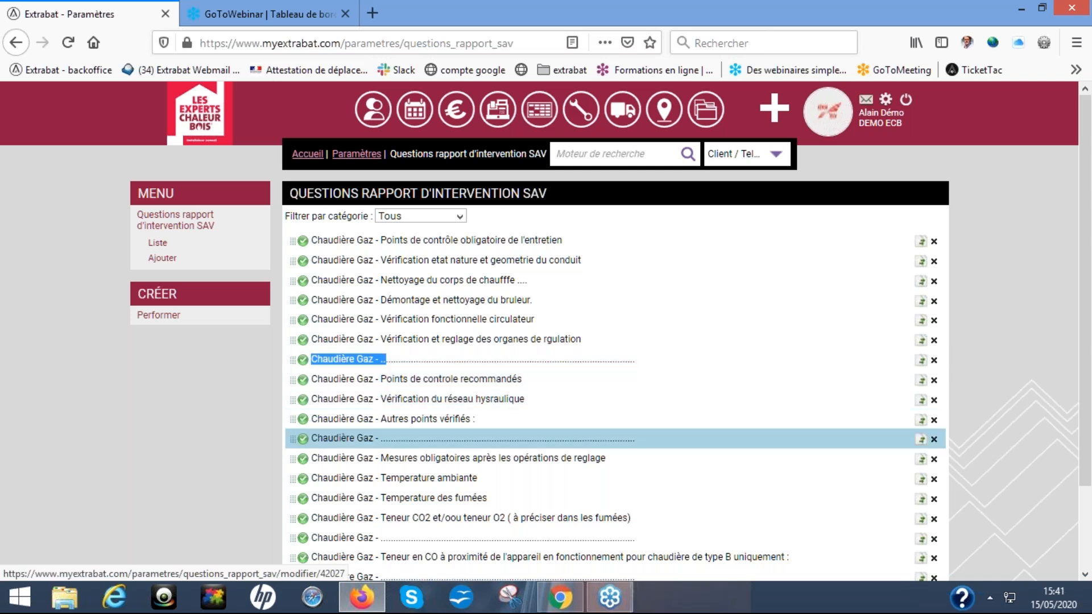
scroll(455, 501, "down", 3)
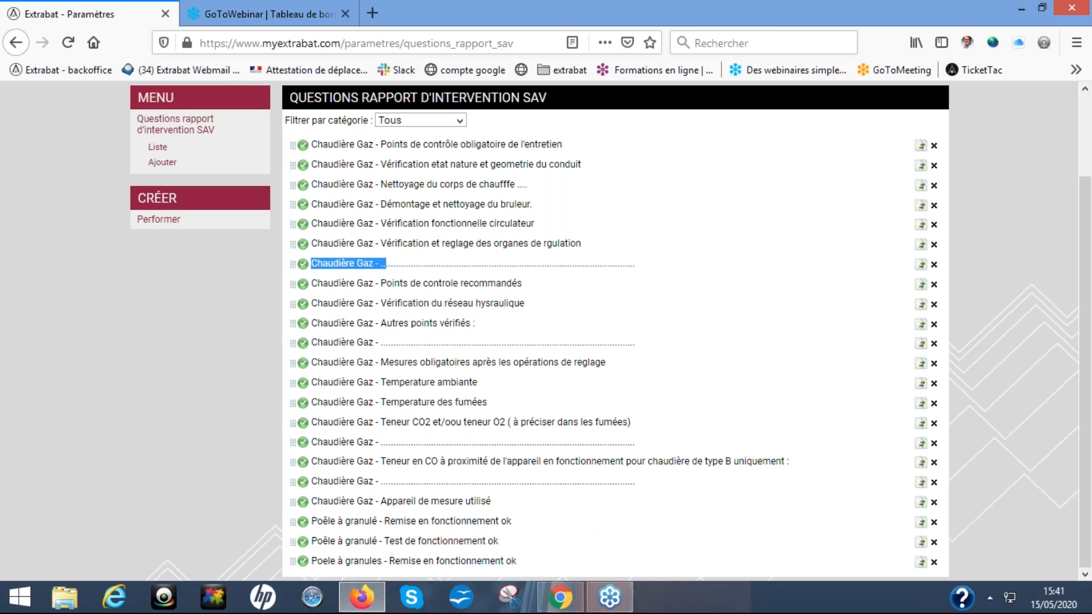
Switch to the exported SAV sheet PDF in Chrome, examine the Rapport d'intervention remarks and answered questions, and close it.
key("alt+Tab")
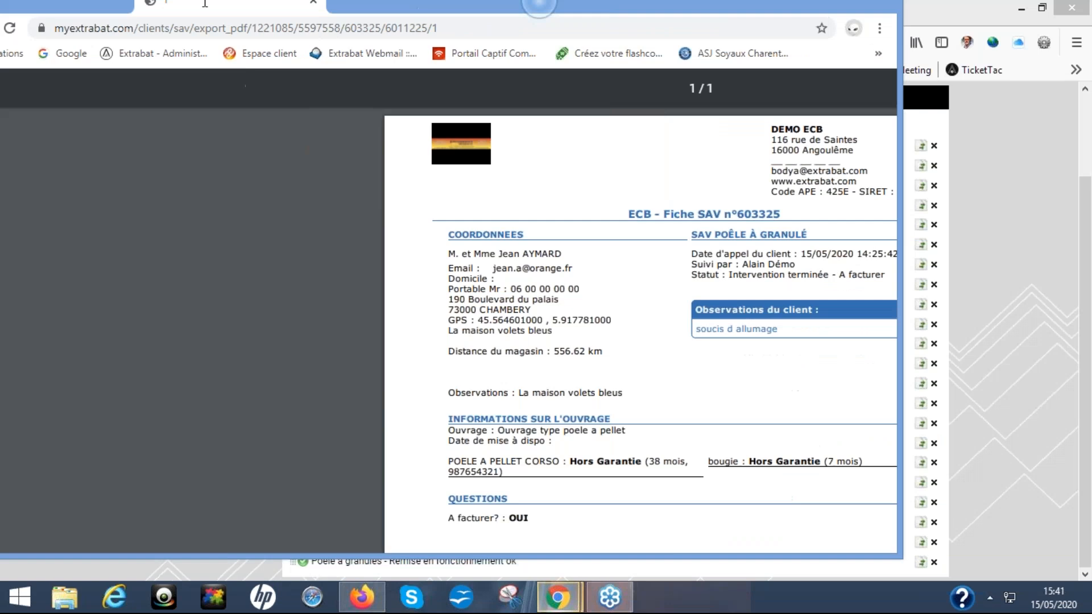
scroll(595, 447, "down", 5)
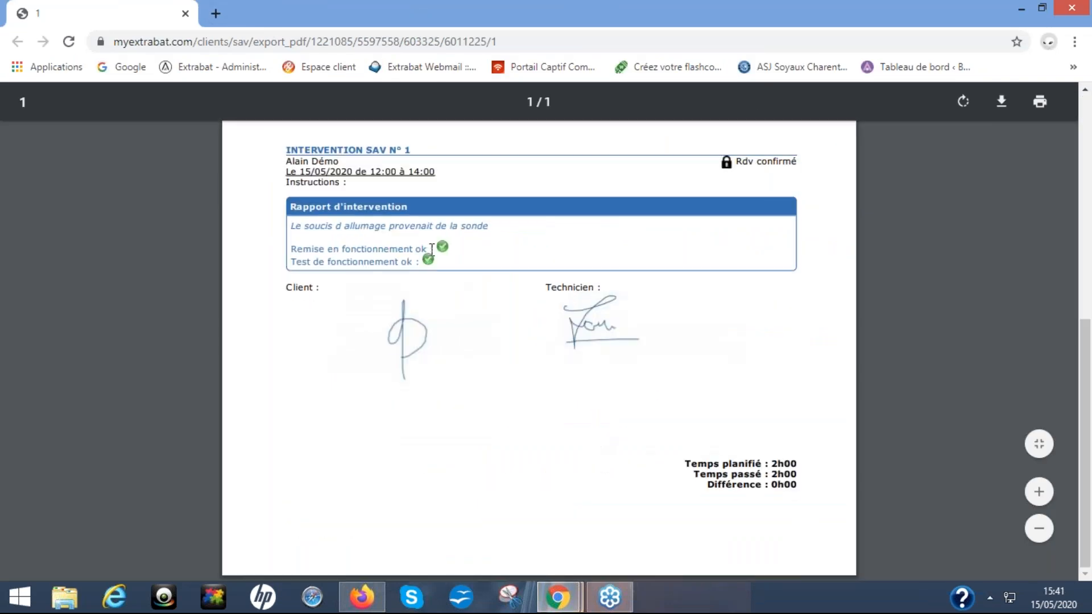
left_click_drag(334, 257, 437, 272)
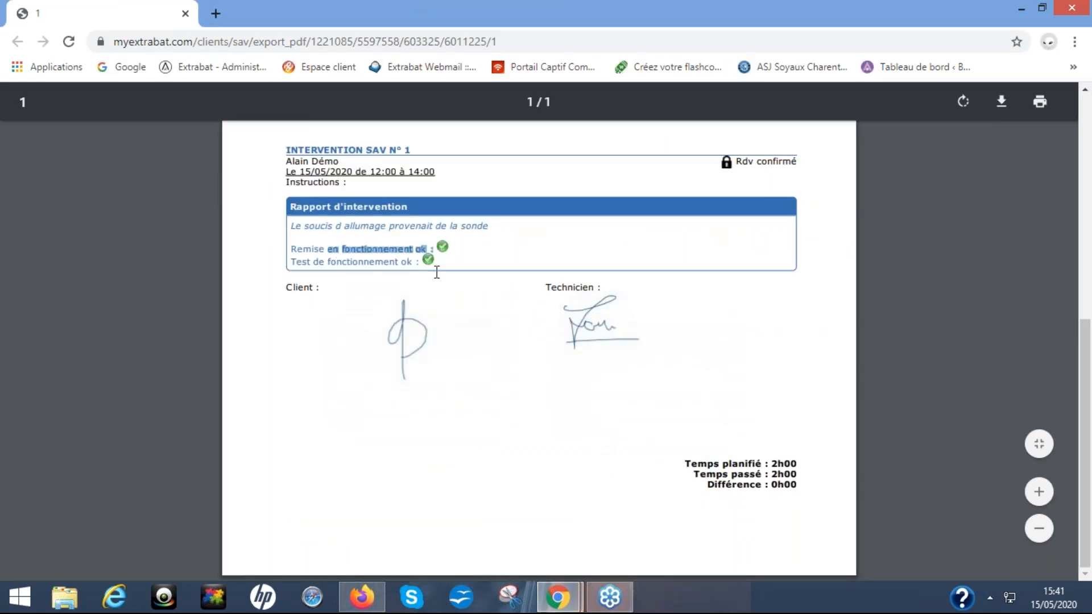
left_click_drag(329, 226, 494, 225)
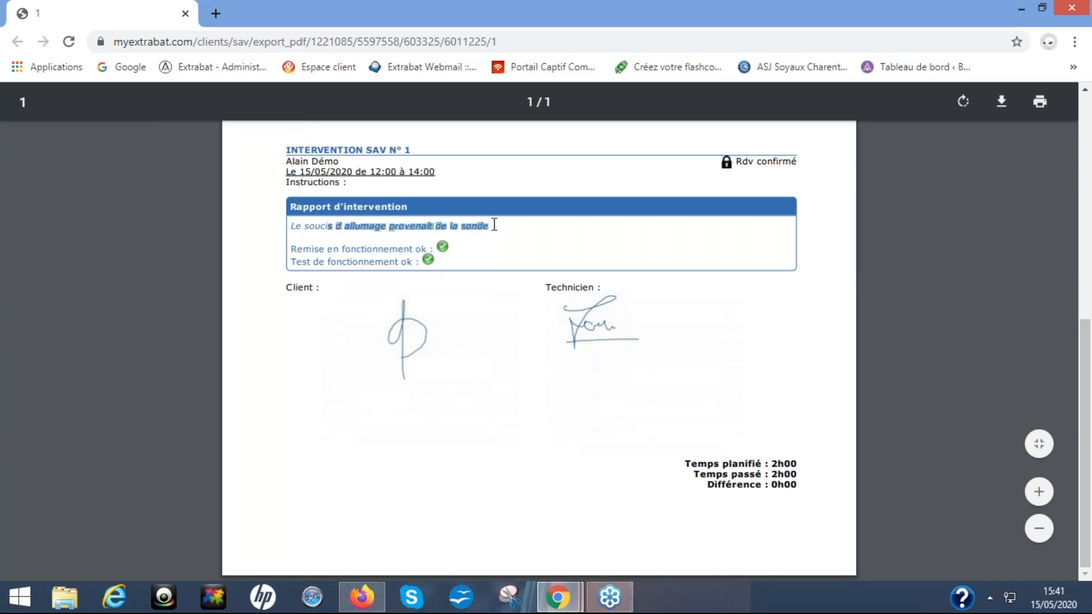
left_click(518, 242)
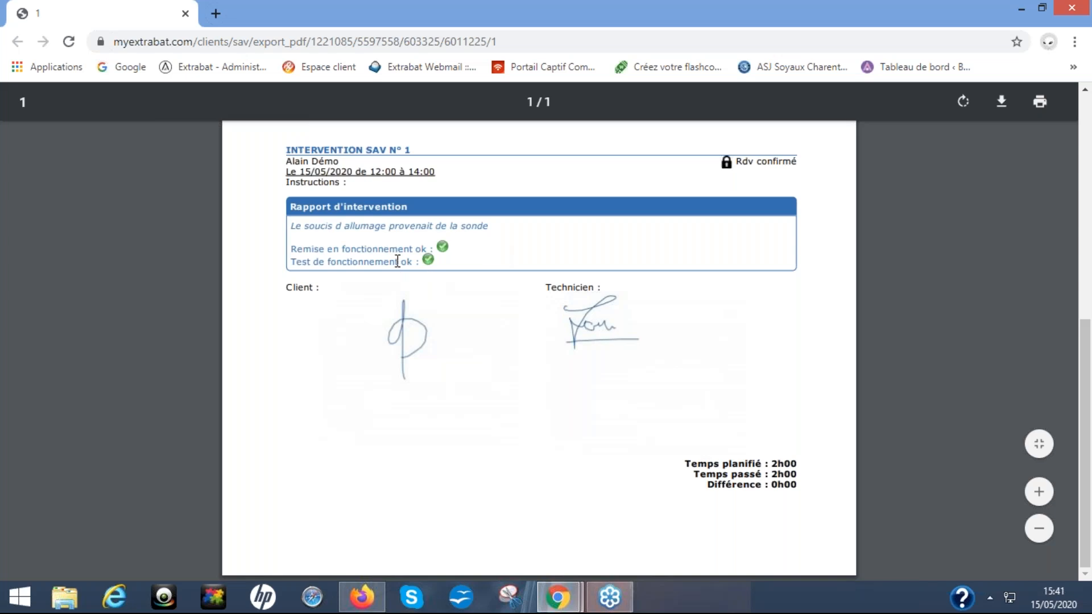
left_click_drag(382, 255, 455, 248)
left_click(464, 261)
left_click(185, 13)
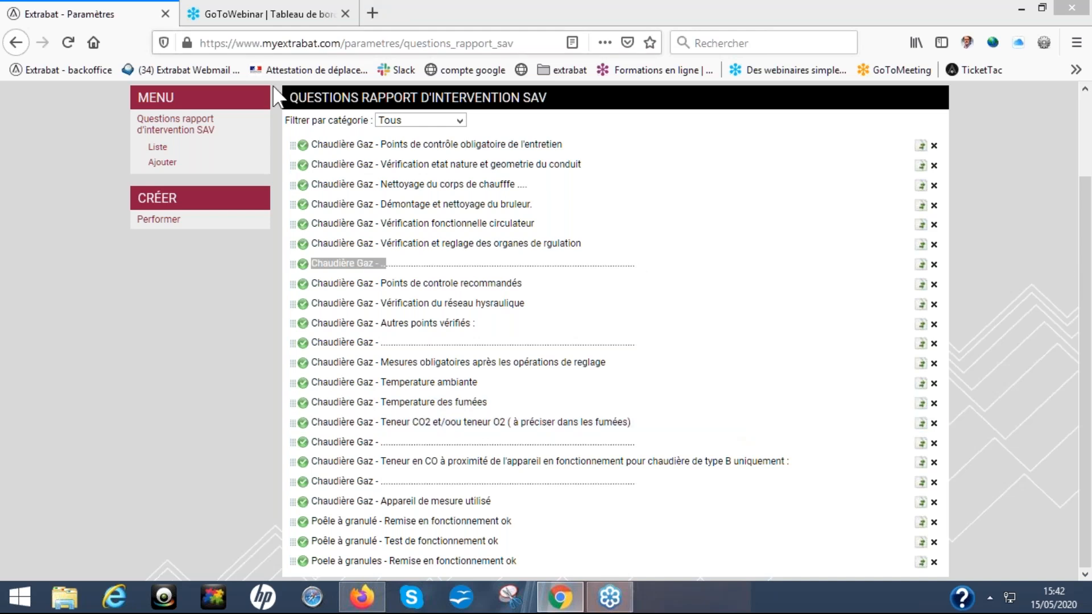
Open the agenda and examine the type icons shown on the current week's SAV appointments.
left_click(140, 366)
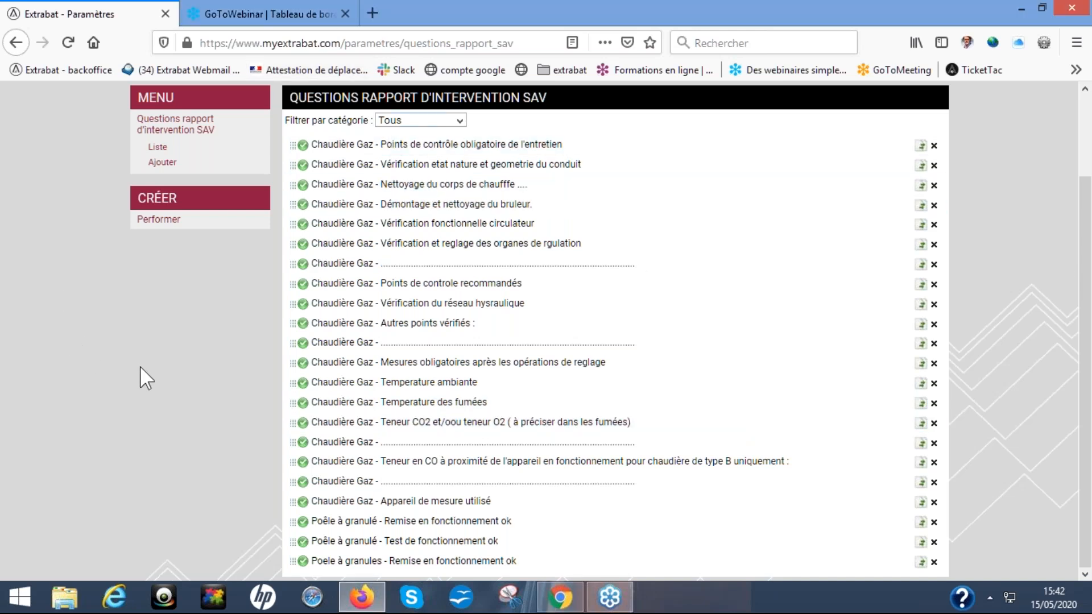
scroll(140, 366, "up", 2)
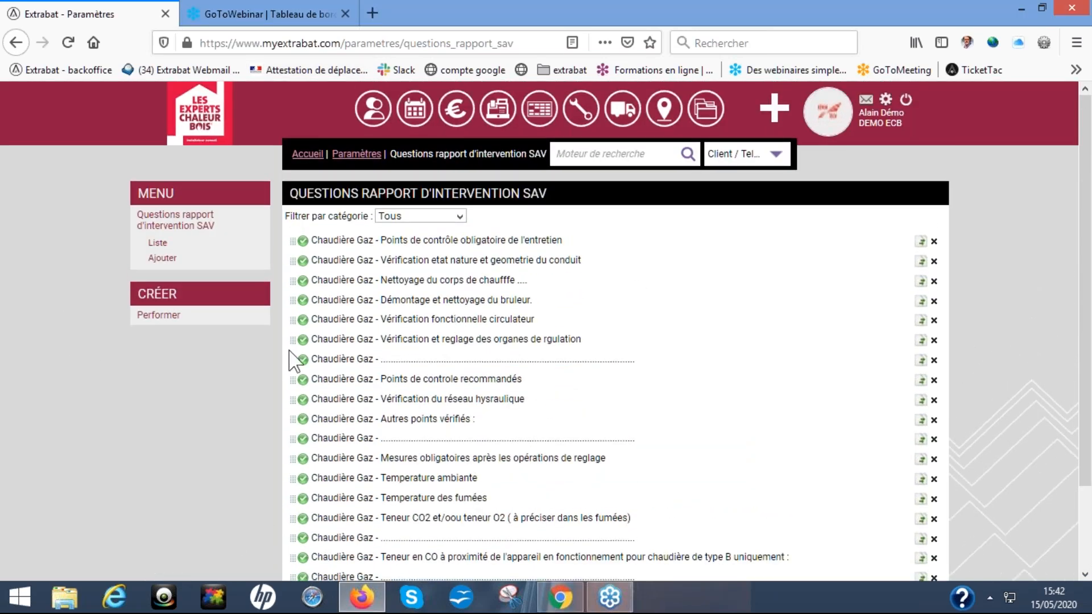
left_click(421, 117)
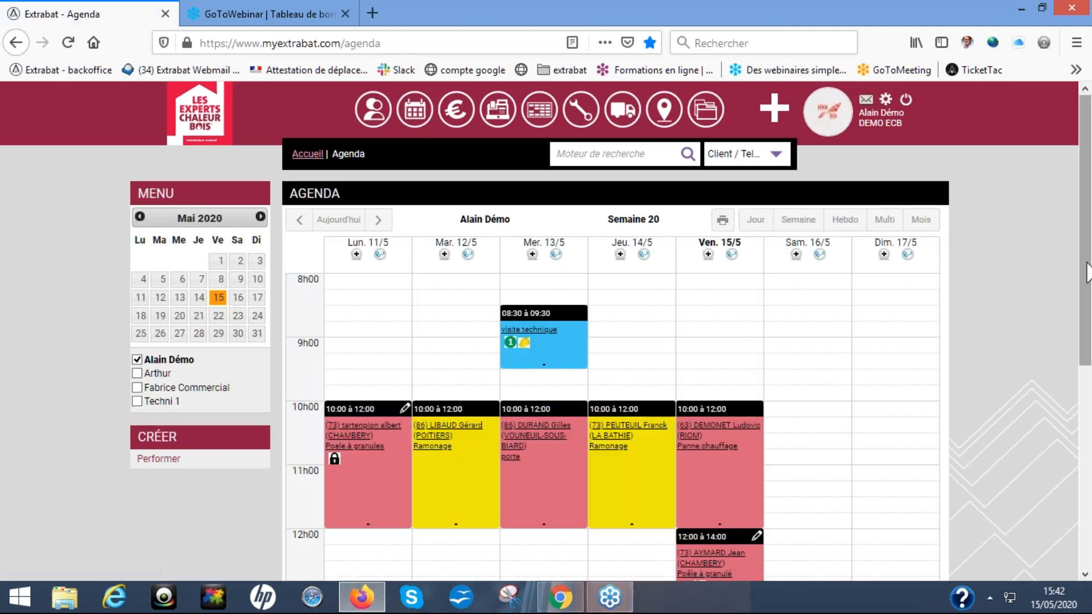
left_click_drag(1087, 273, 1069, 373)
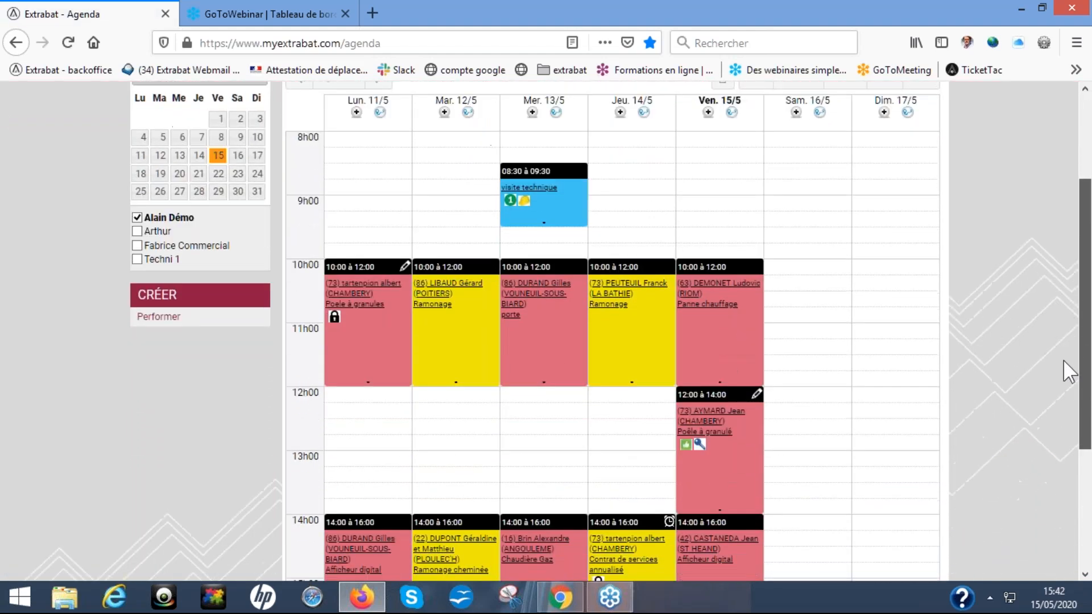
scroll(1056, 377, "down", 3)
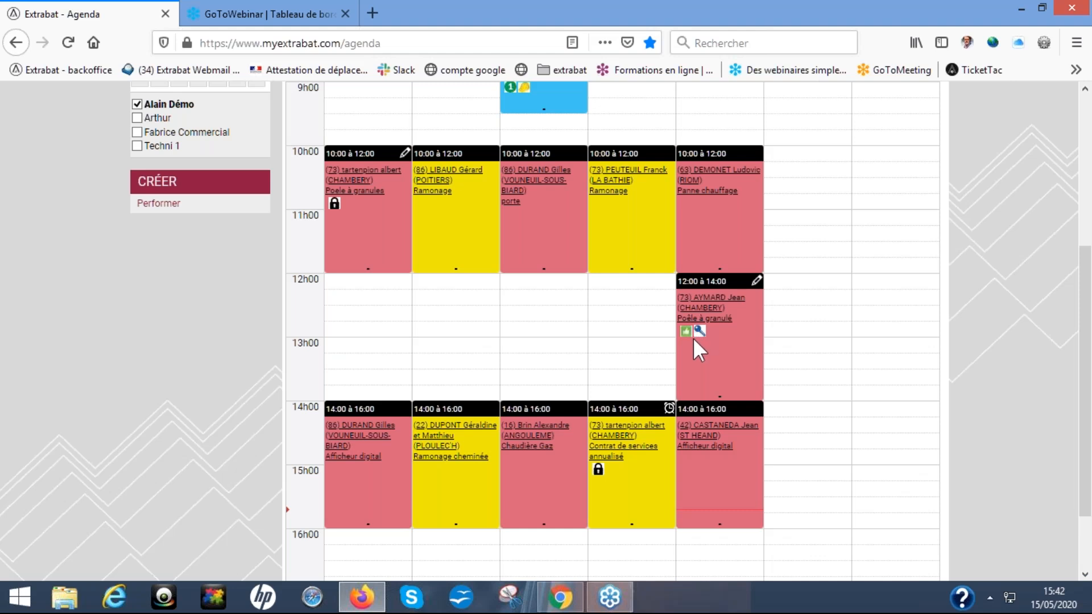
scroll(693, 339, "up", 5)
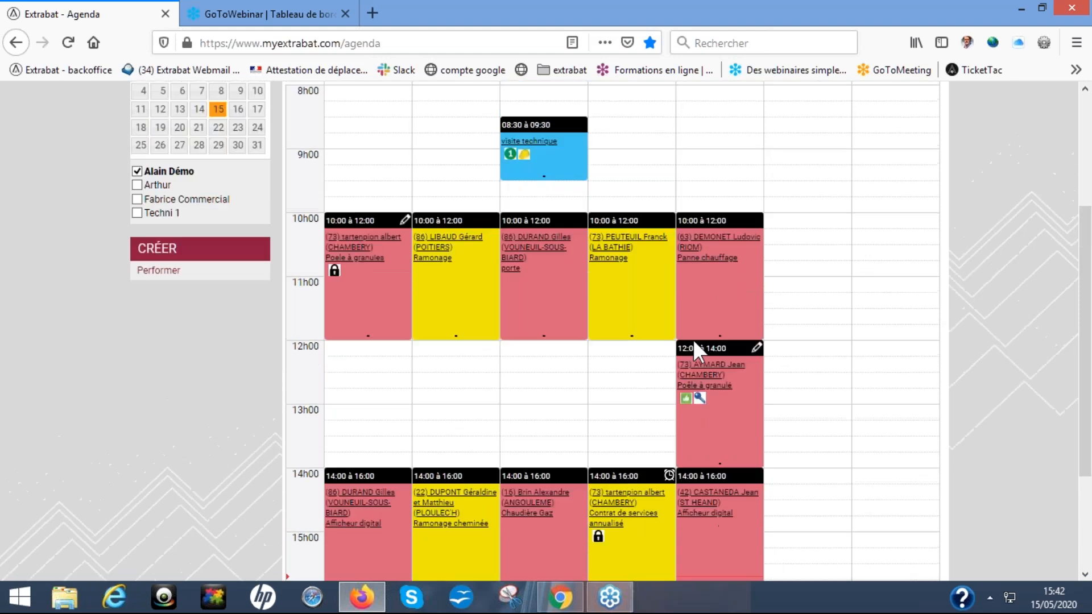
Open the list of SAV appointment types (Types de RDV SAV) from the application settings.
left_click(779, 113)
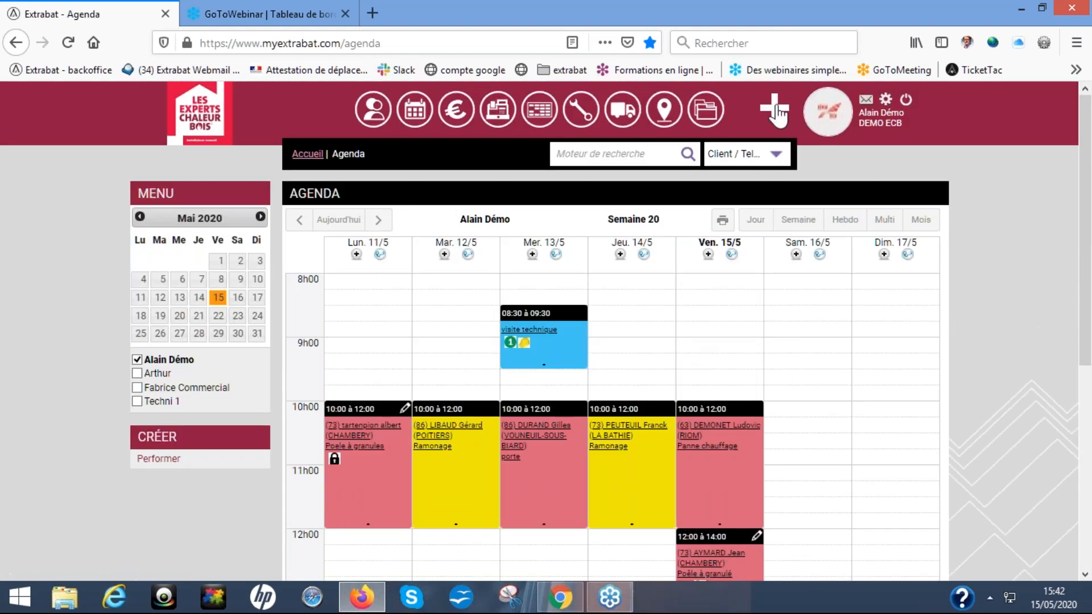
left_click(692, 166)
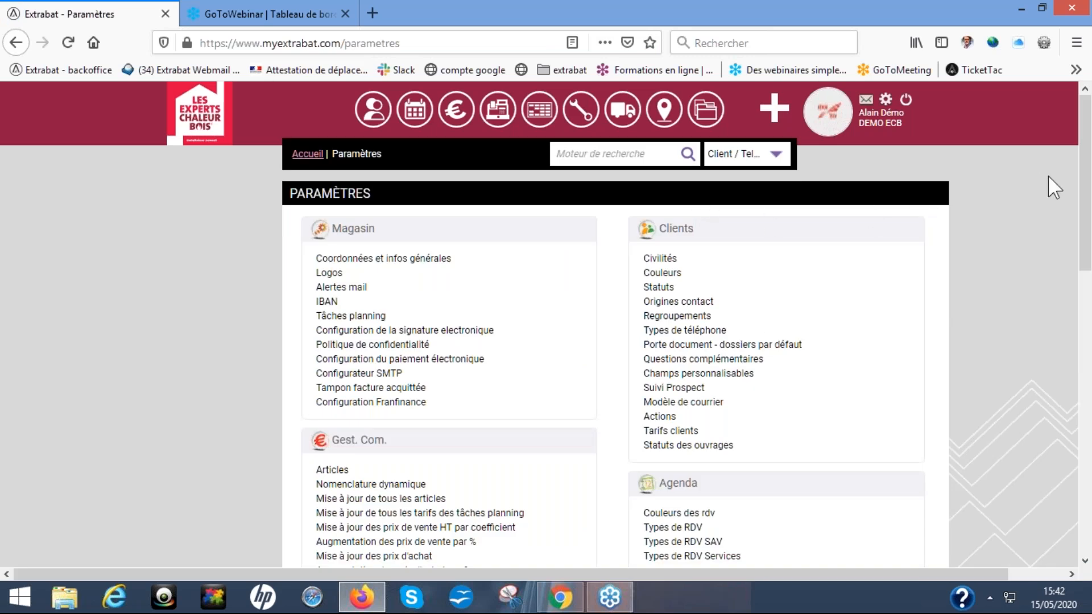
left_click_drag(1080, 210, 1076, 290)
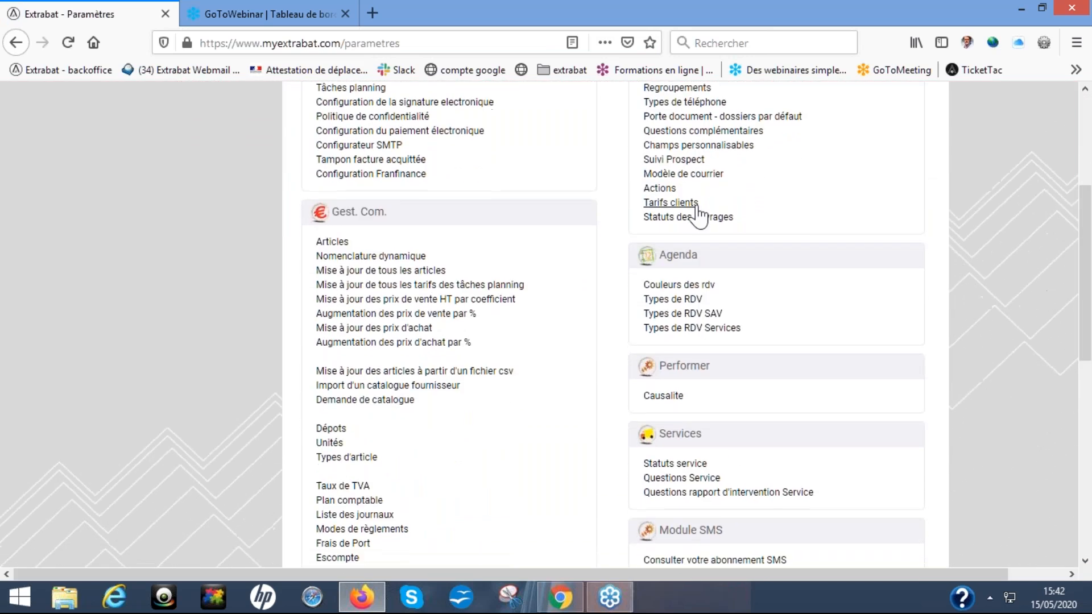
left_click(693, 316)
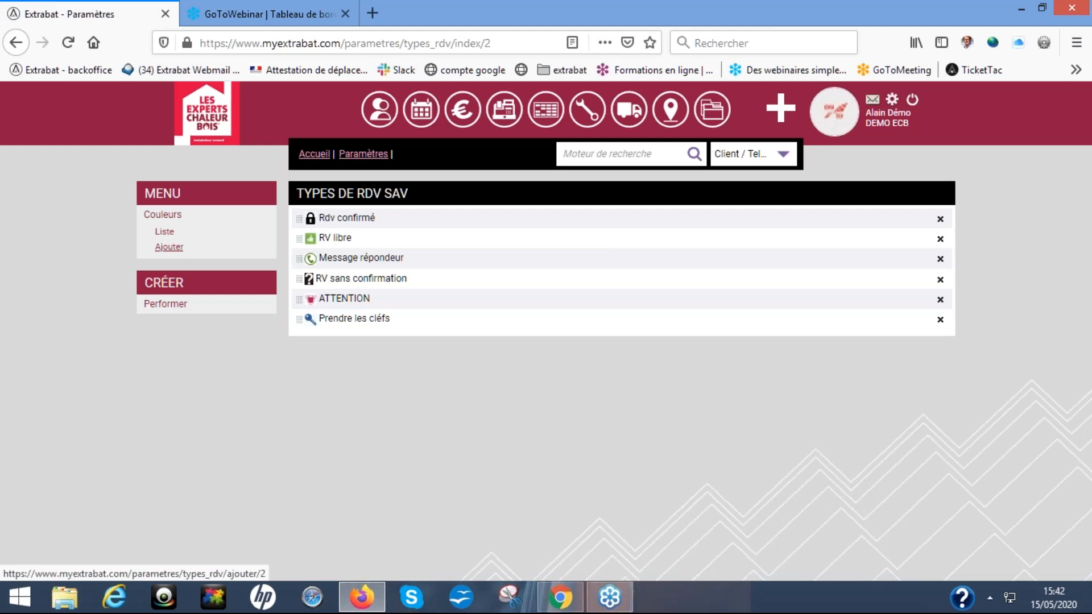
Open the Prendre les cléfs appointment type and view the pictos image files available for its icon without choosing one.
left_click(345, 320)
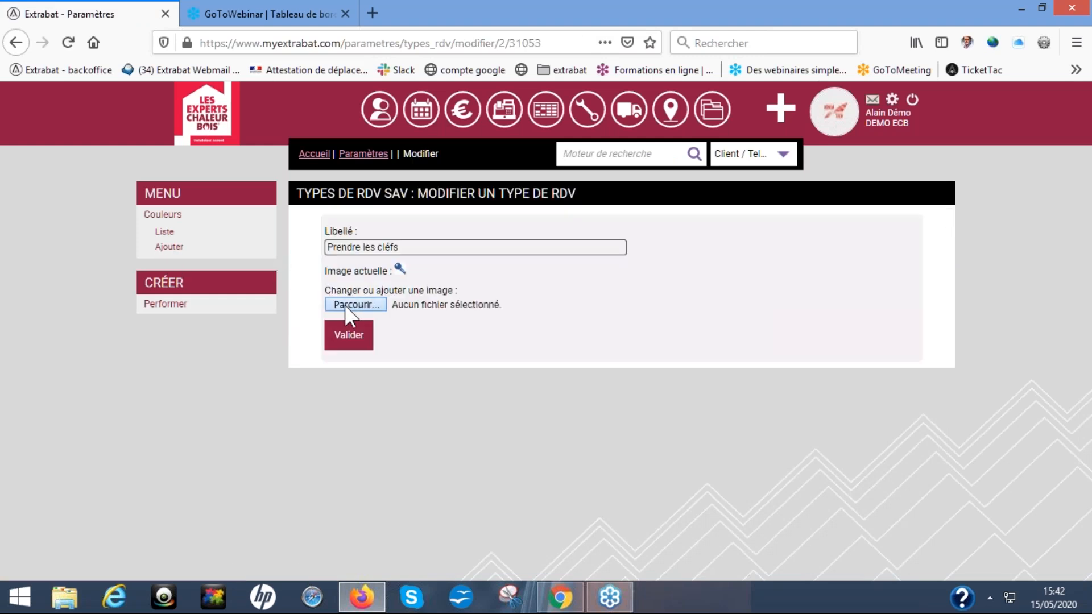
mouse_move(1087, 5)
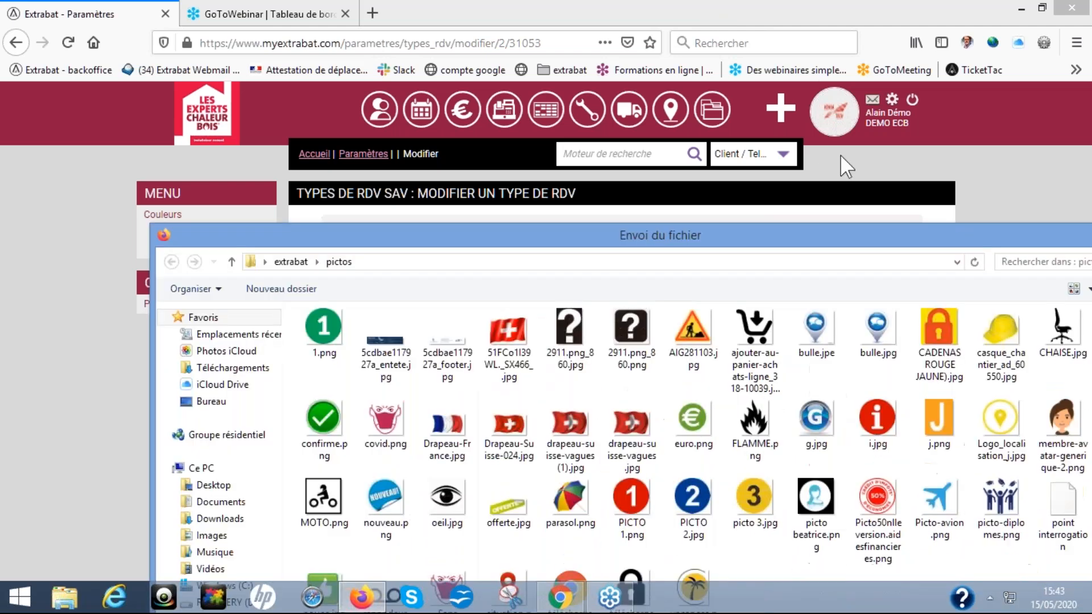
key("Escape")
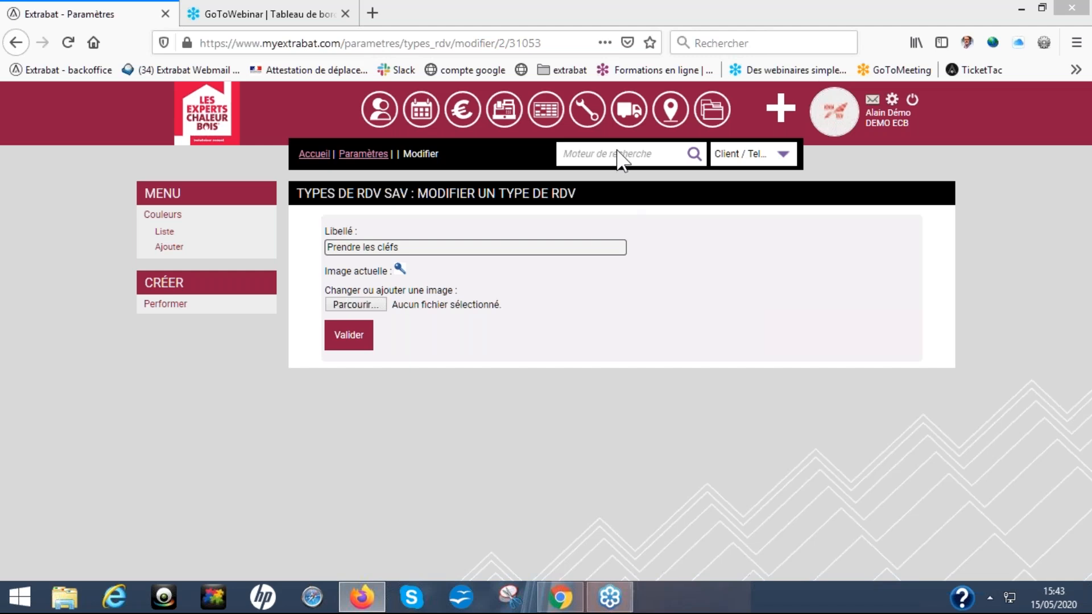
Search for the demo client by last name and open the client's record.
left_click(875, 115)
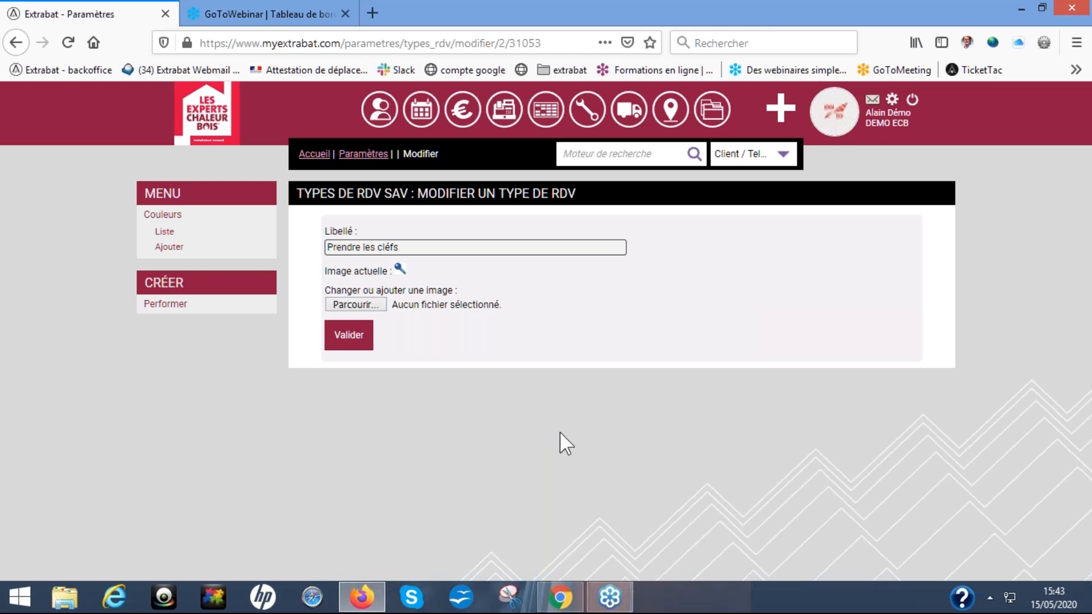
left_click(641, 151)
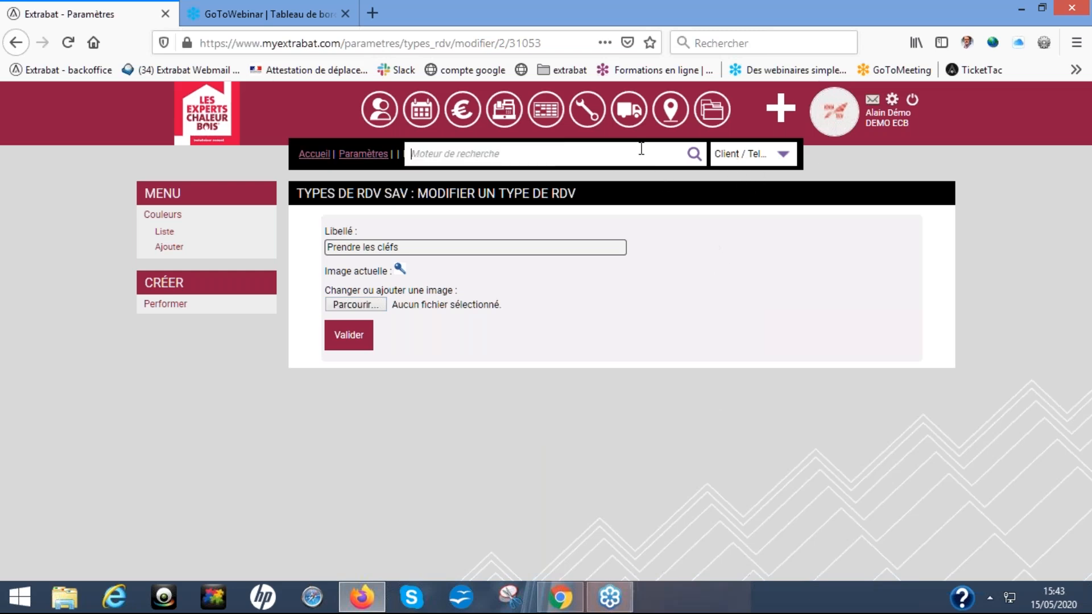
type("NEGRIER")
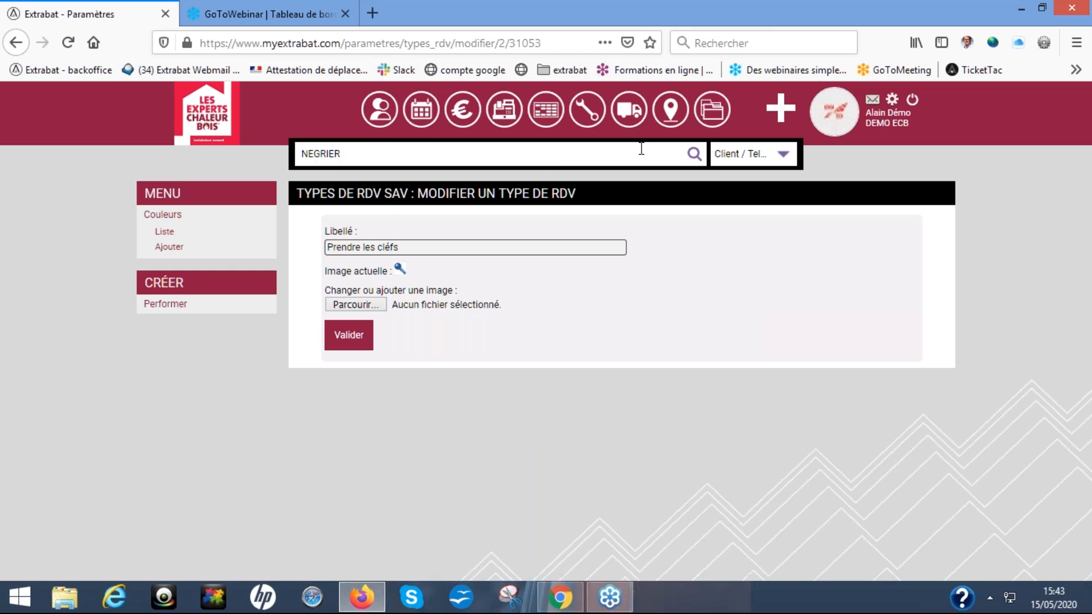
left_click(419, 182)
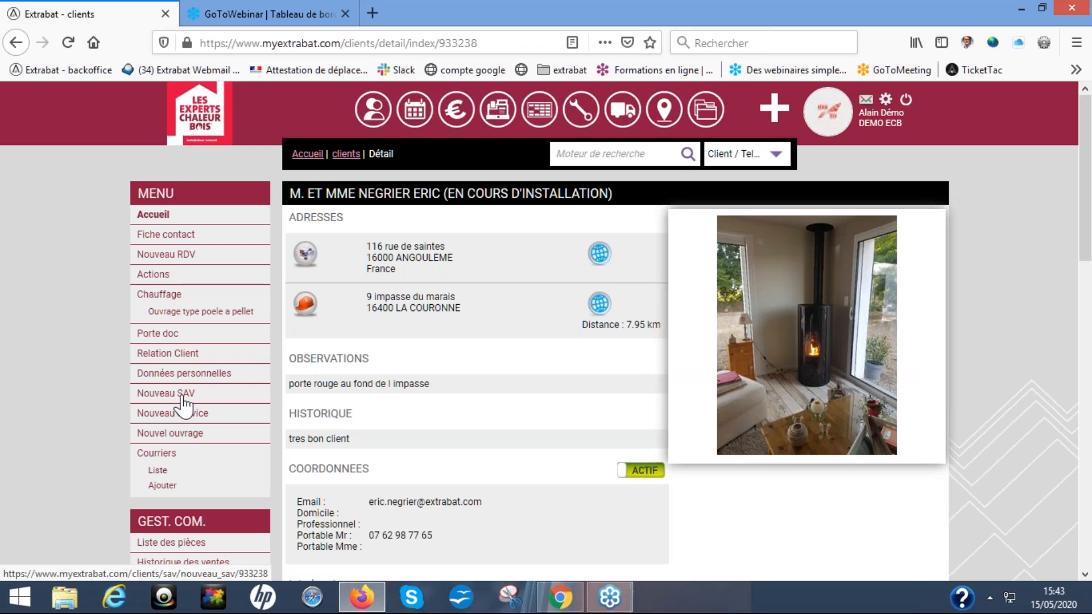
Create a new SAV in the Pompe à chaleur category for the client and check its site access note.
left_click(174, 394)
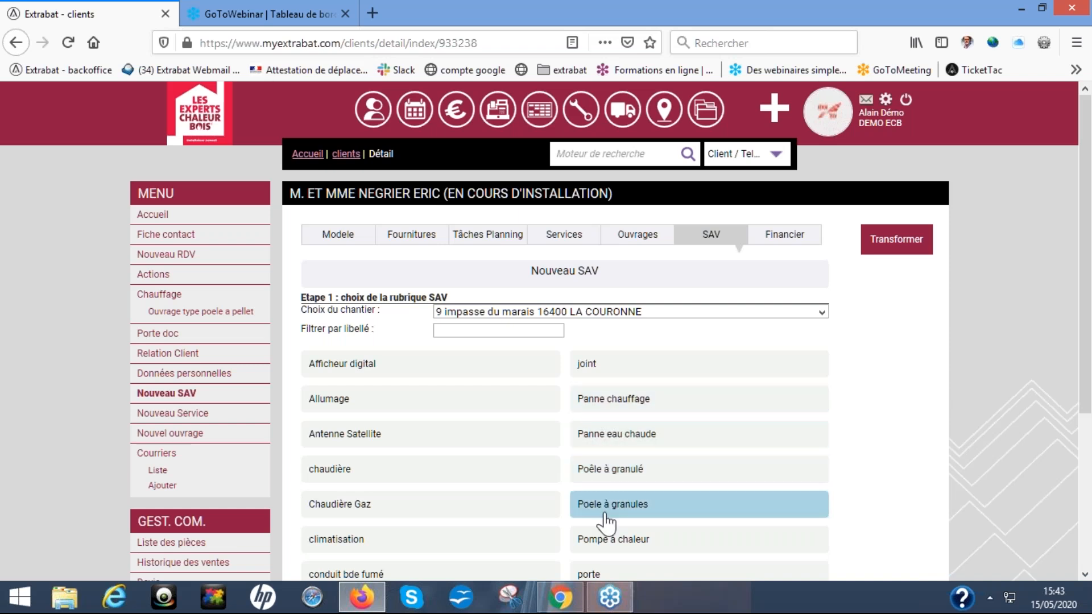
left_click(611, 543)
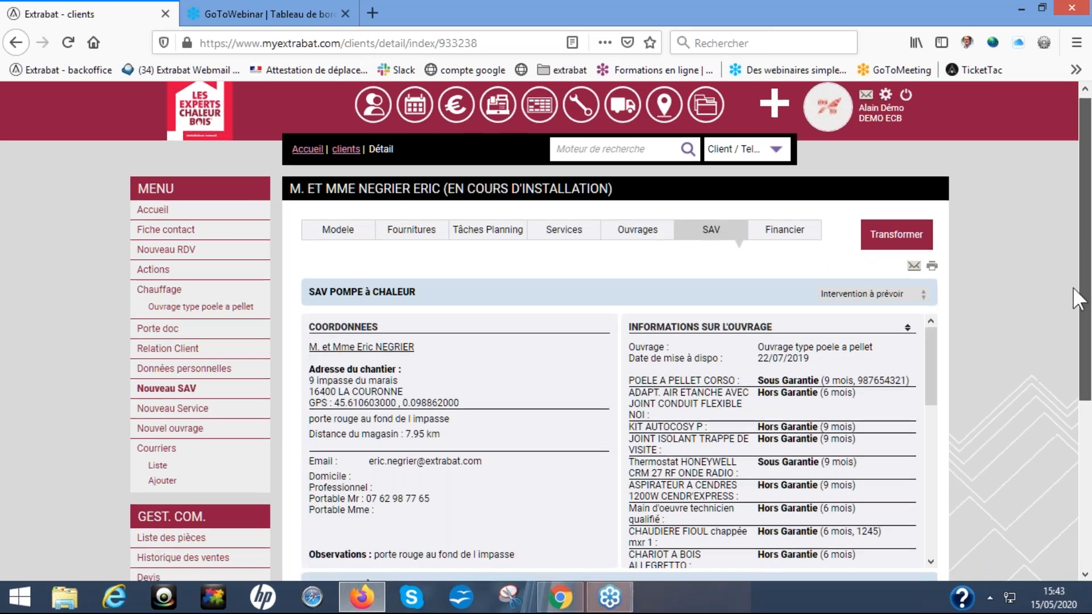
scroll(1072, 286, "down", 4)
left_click_drag(327, 214, 480, 226)
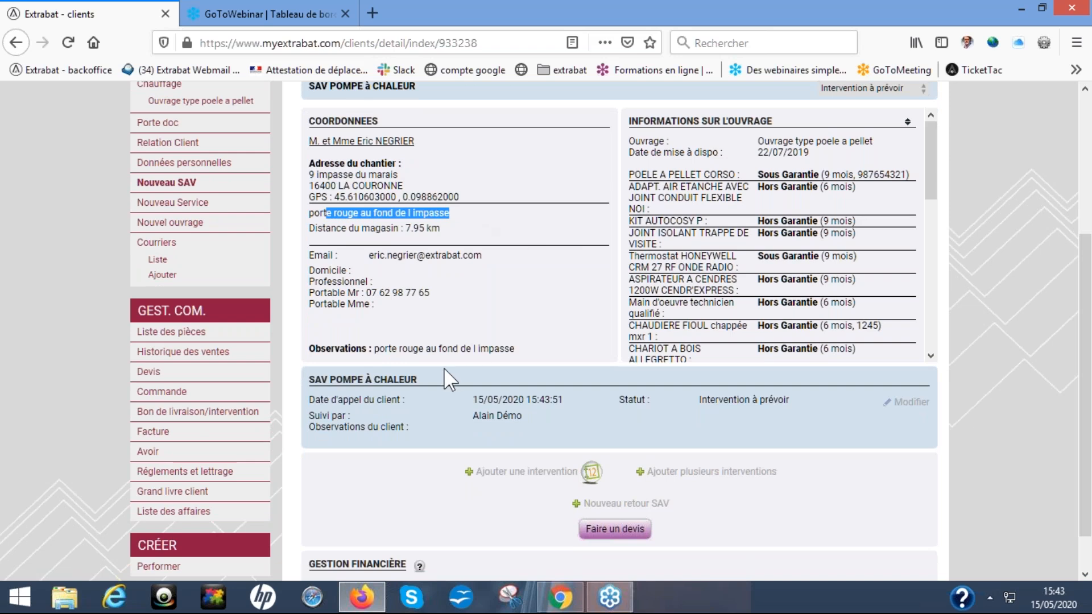
Open the SAV details for editing and validate them with empty client observations and the status Intervention à prévoir.
left_click(904, 402)
left_click(614, 483)
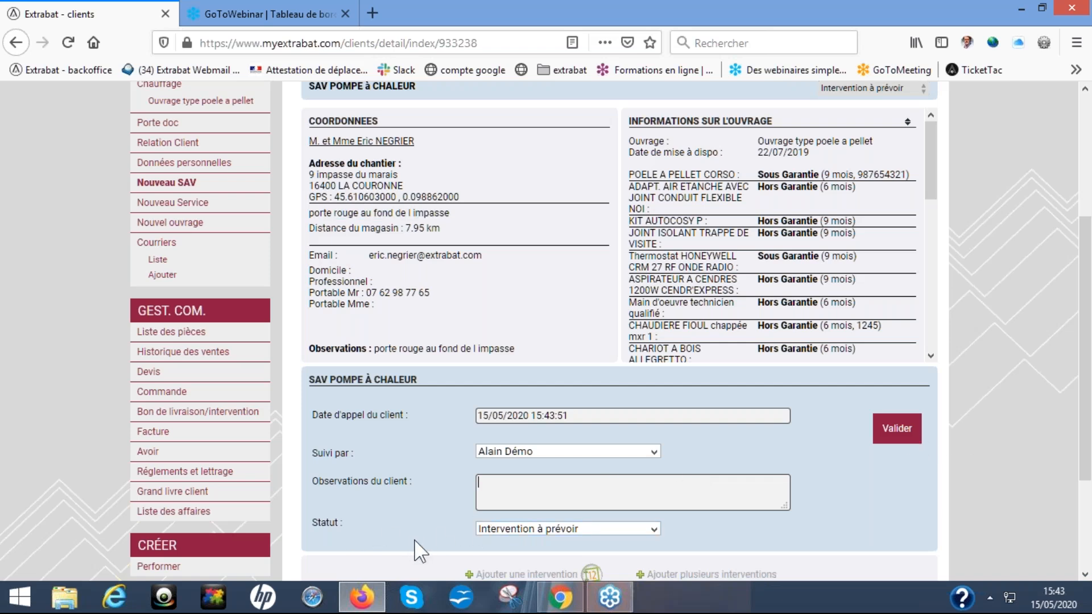
left_click(909, 436)
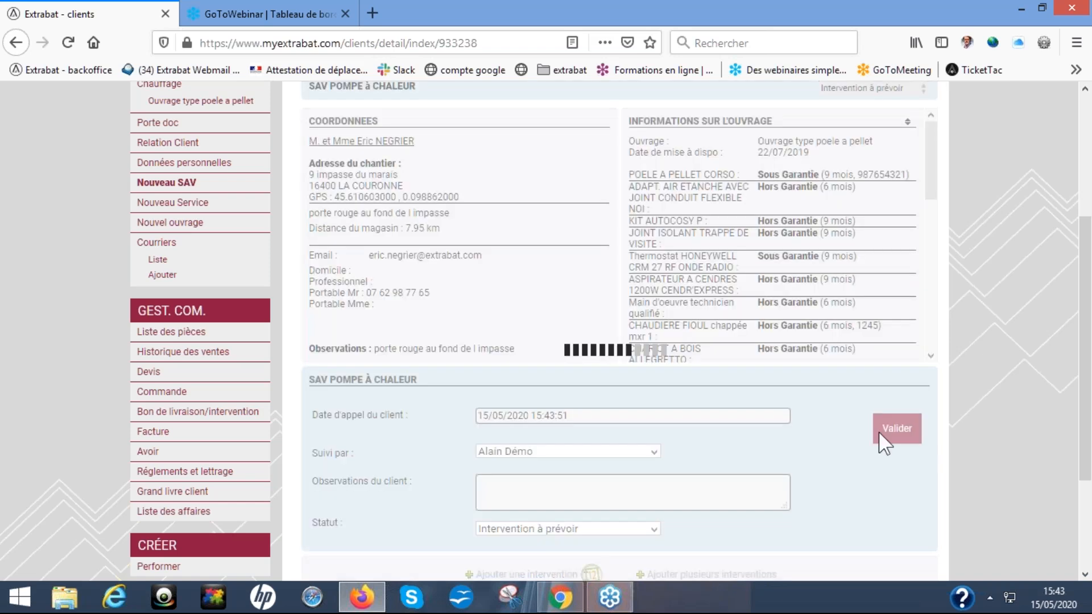
Schedule the SAV intervention in the agenda for 16/05/2020 from 09:00 to 11:00, with types Rdv confirmé and Prendre les cléfs.
left_click(589, 475)
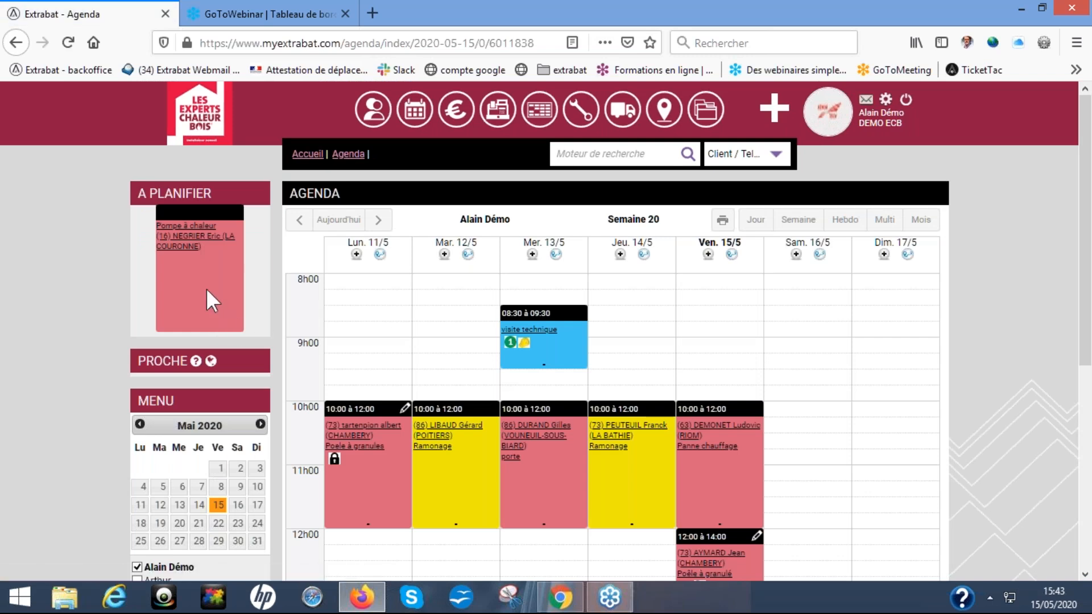
left_click_drag(206, 290, 834, 361)
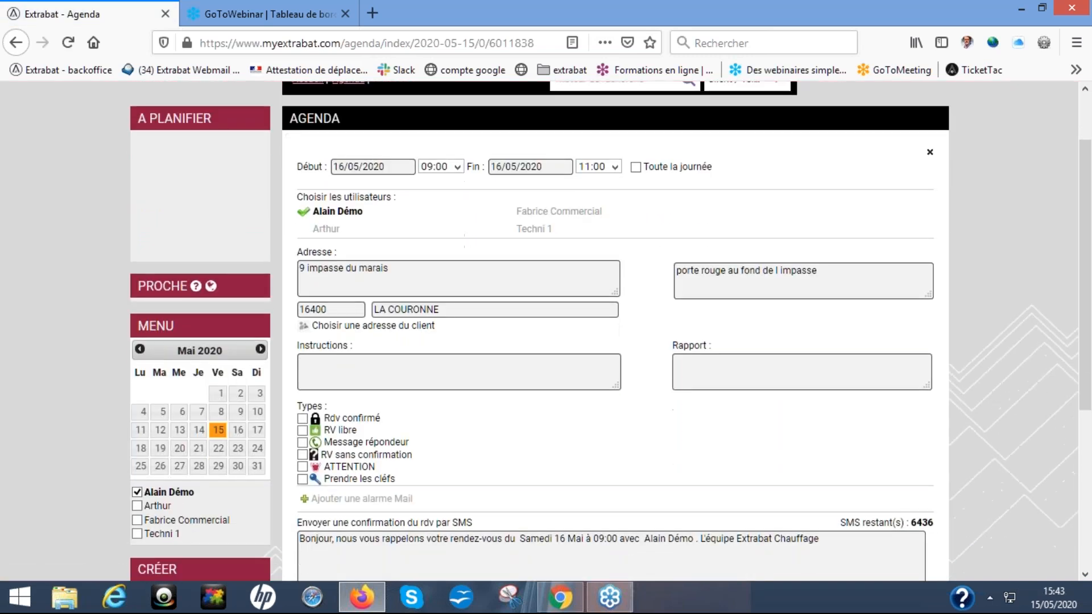
scroll(455, 443, "down", 1)
left_click(303, 372)
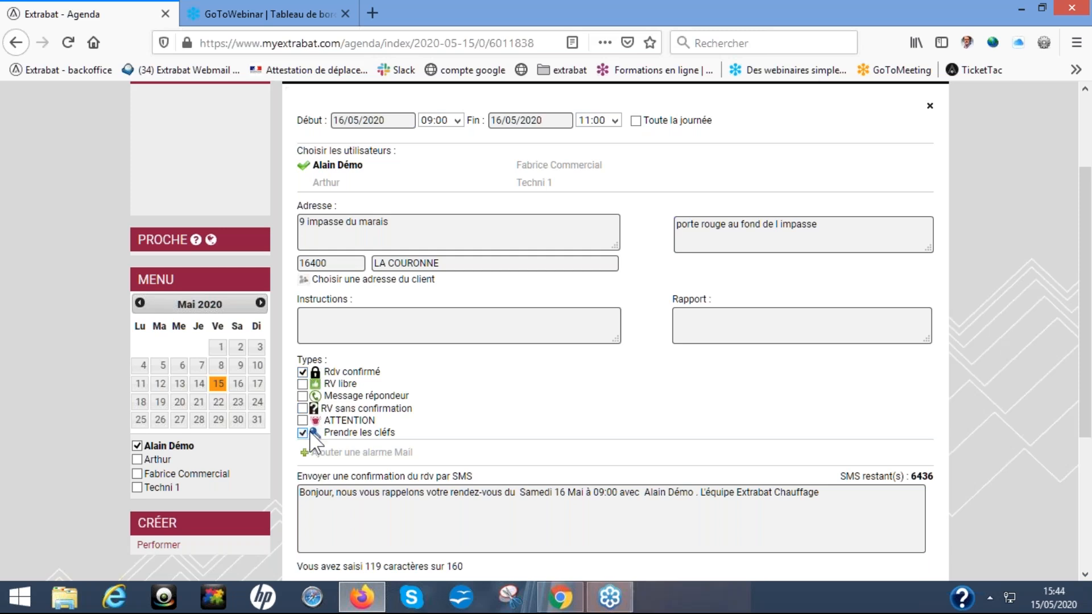
scroll(372, 455, "down", 3)
left_click(320, 475)
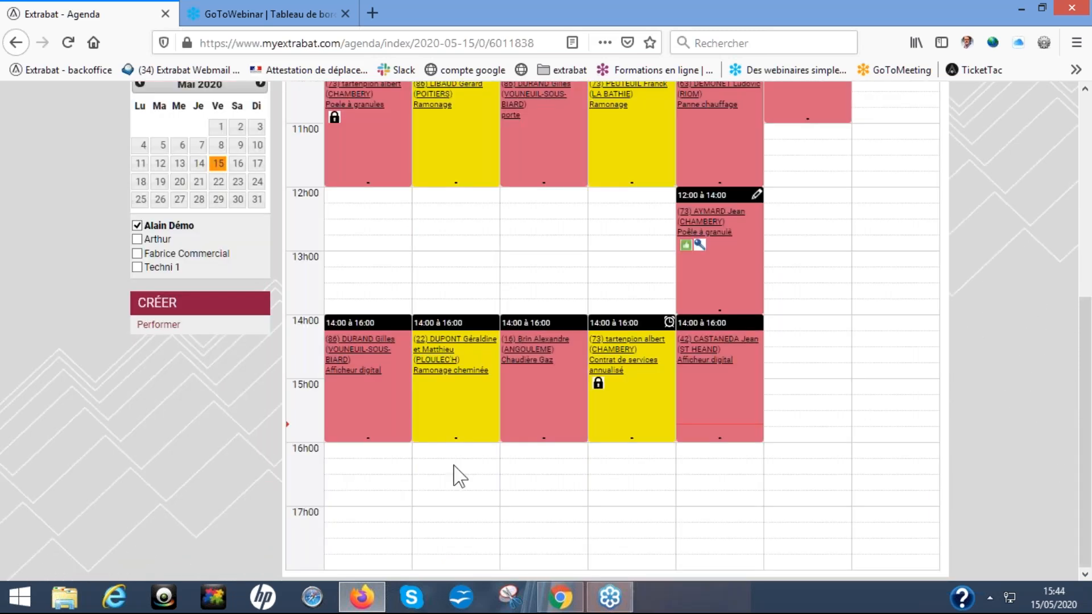